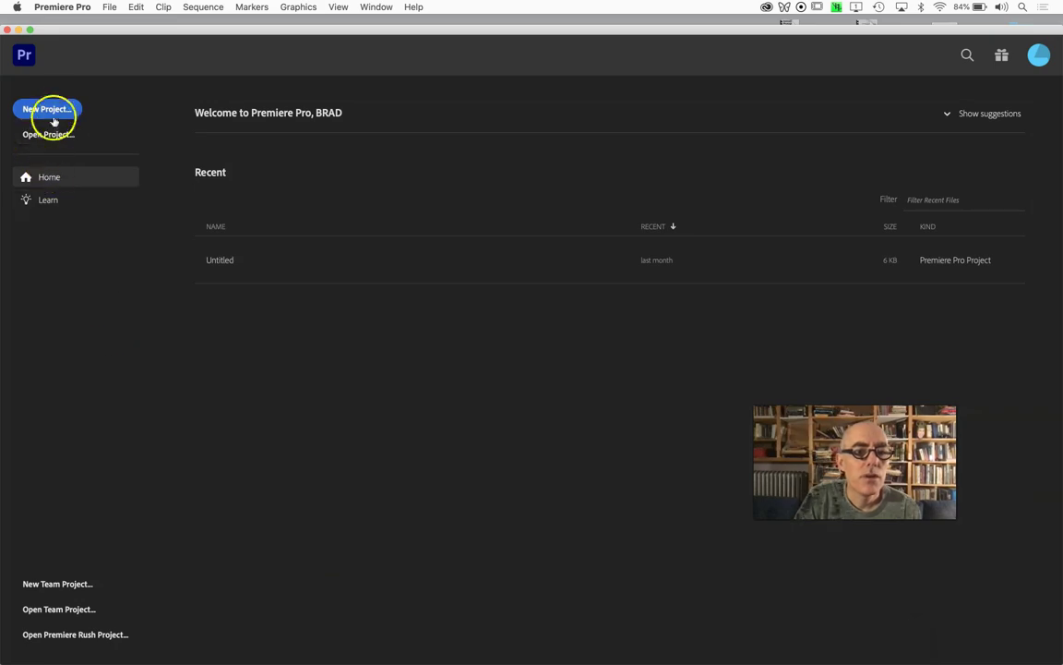
Create a new project named GreenScreenDemo, saving it in the Desktop's GreenScreenDemo folder.
click(51, 109)
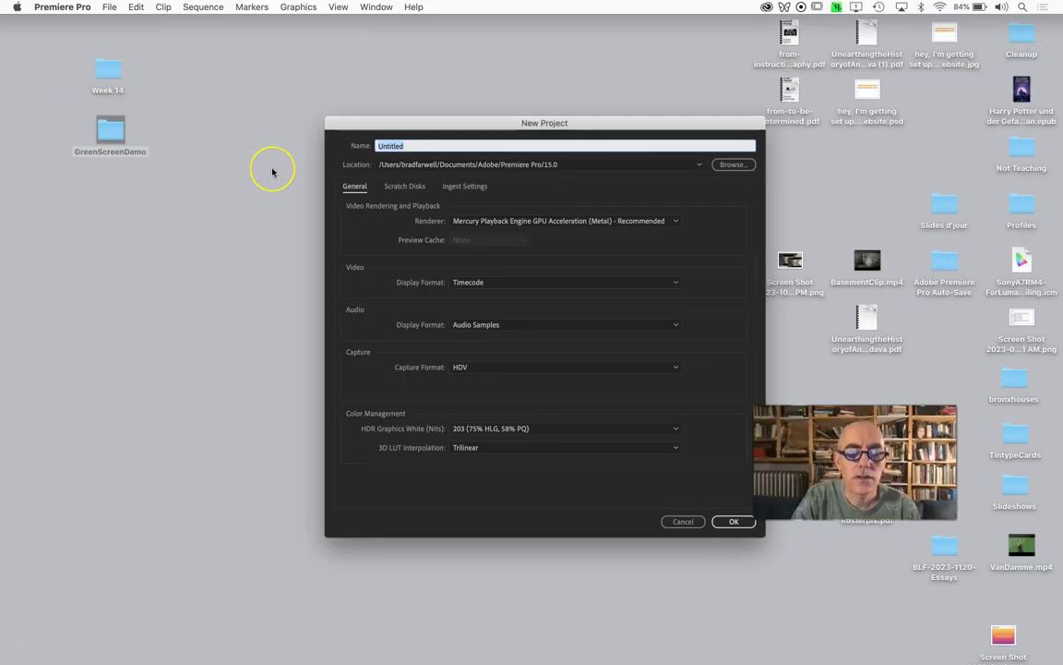
text(Green)
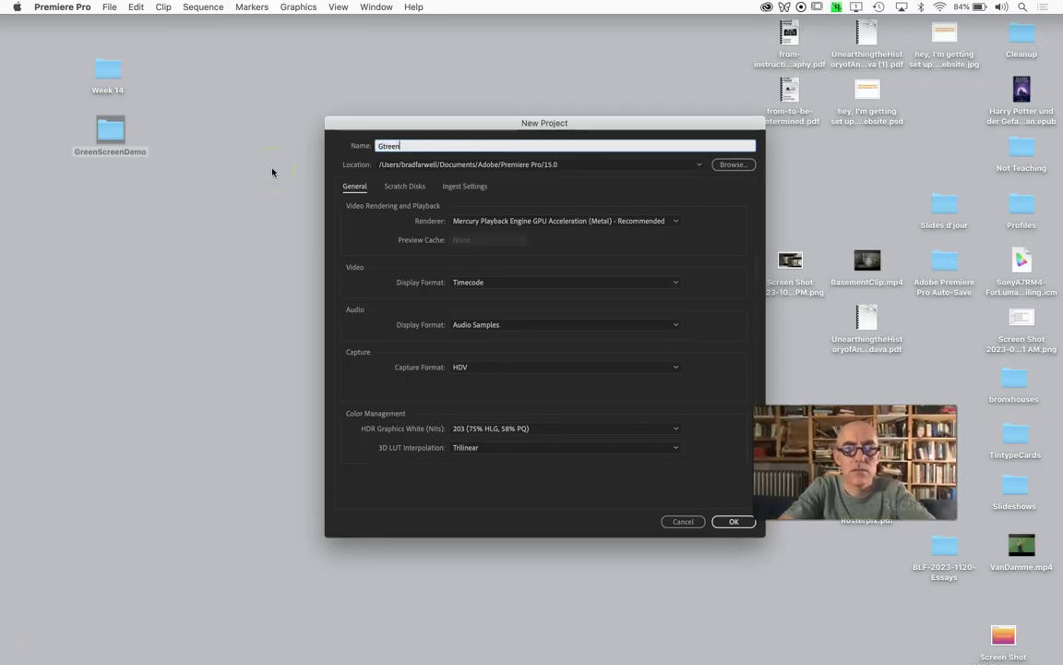
text(S)
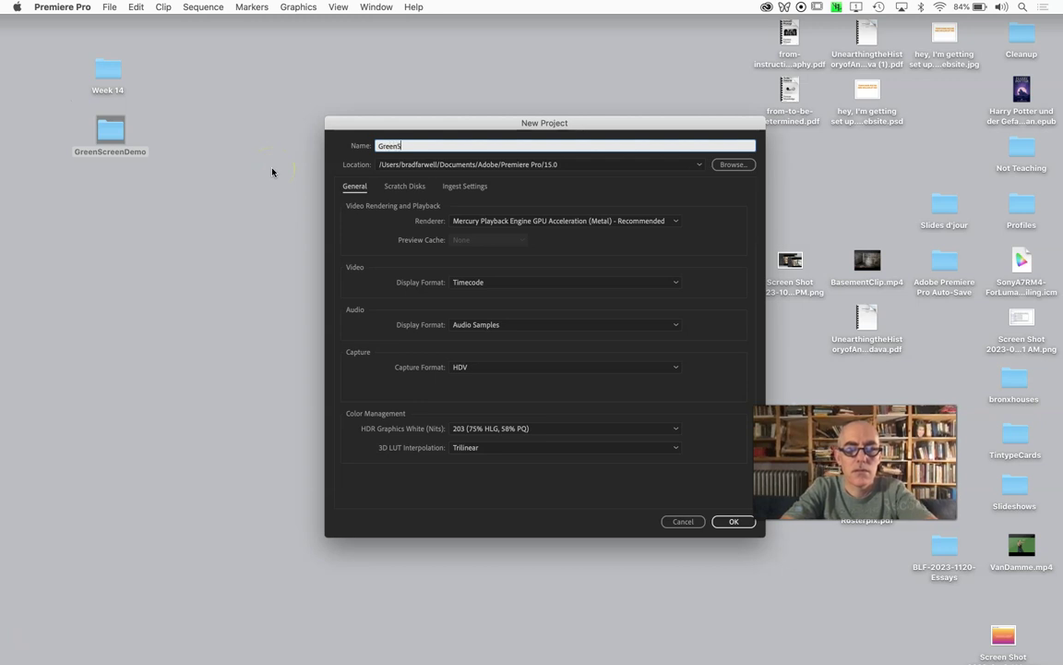
text(creenDemo)
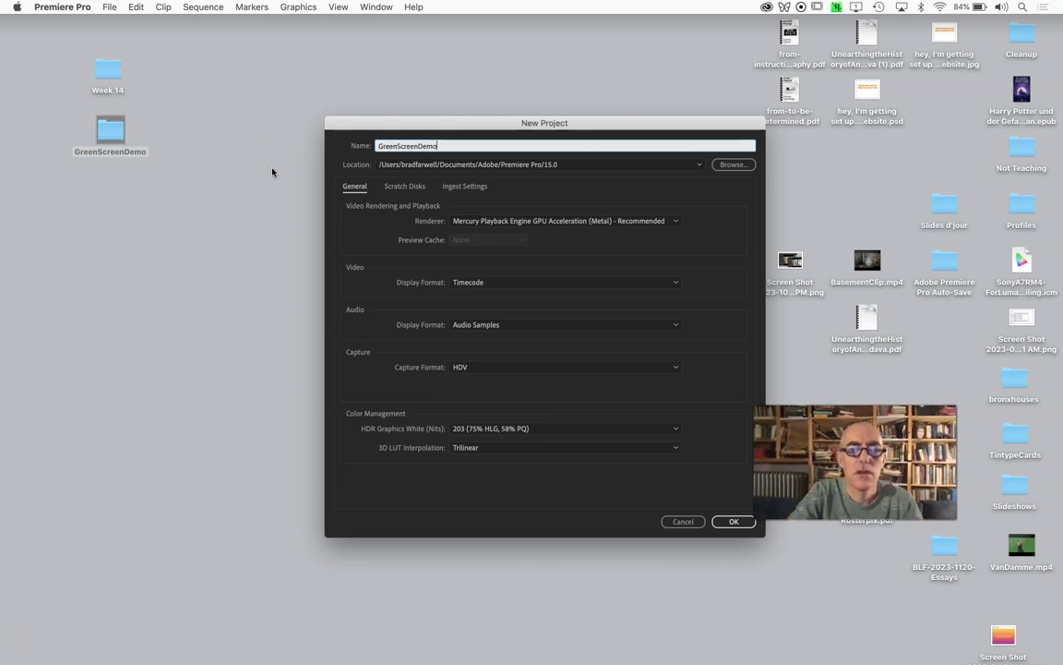
click(745, 168)
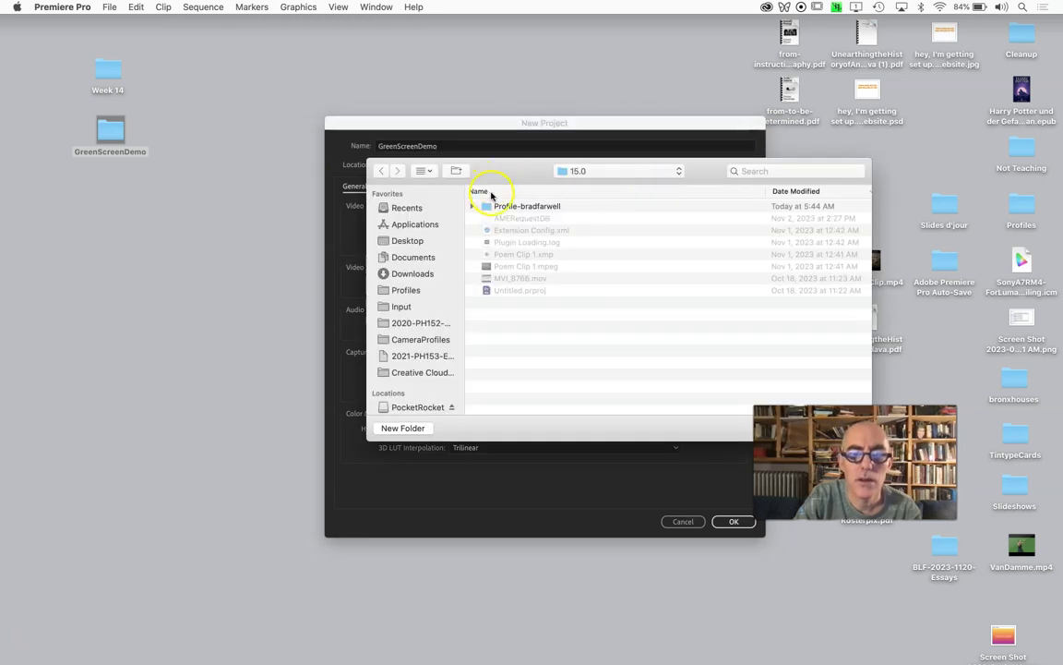
click(399, 241)
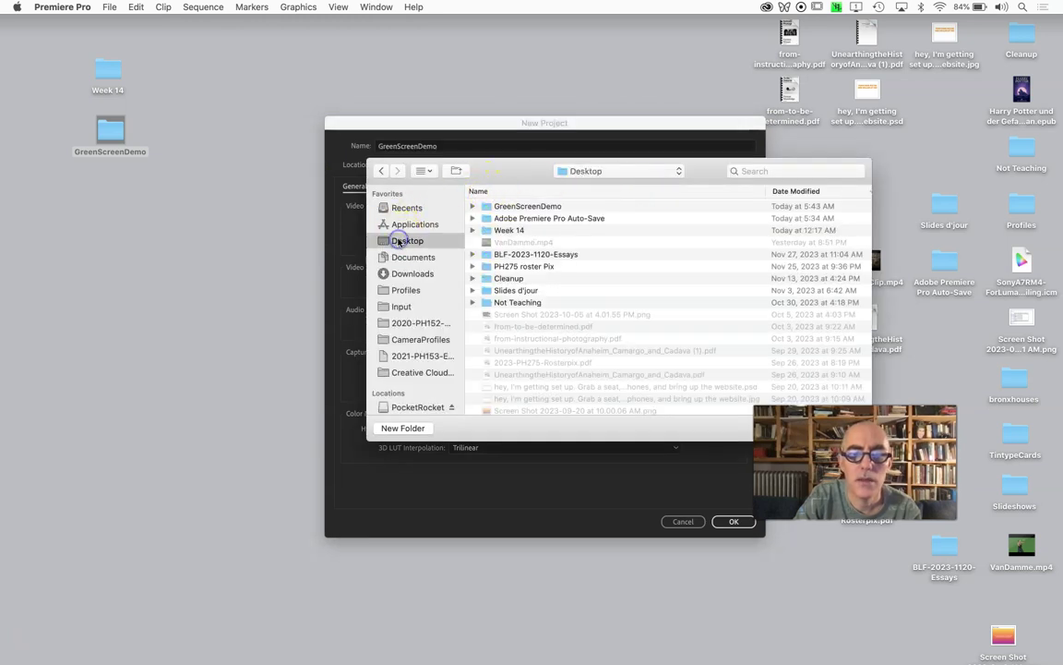
double_click(534, 206)
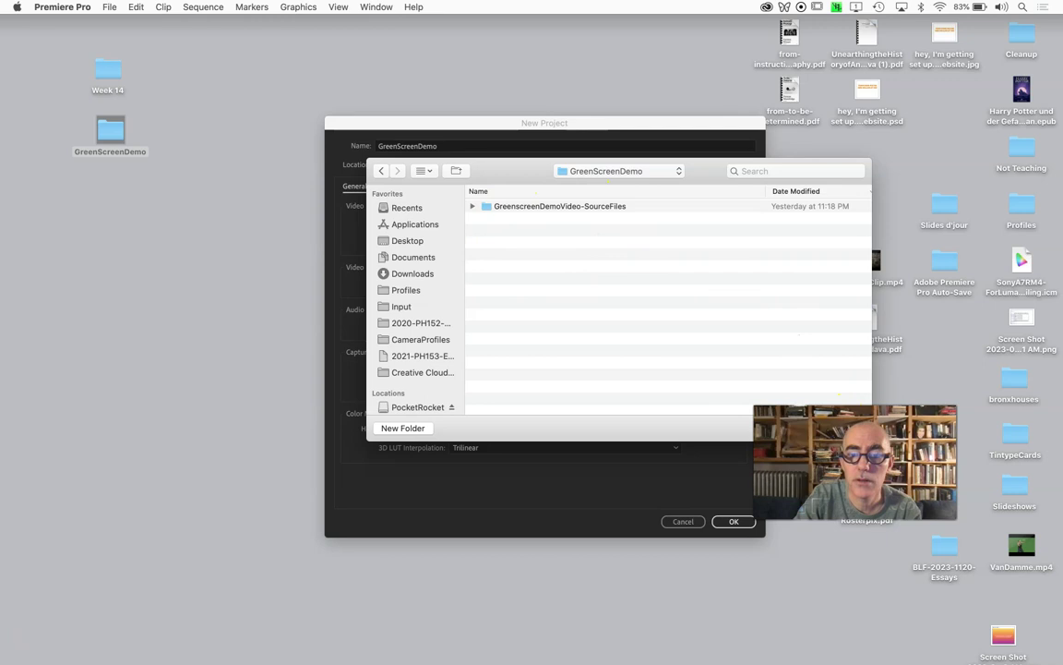
key(Return)
click(738, 521)
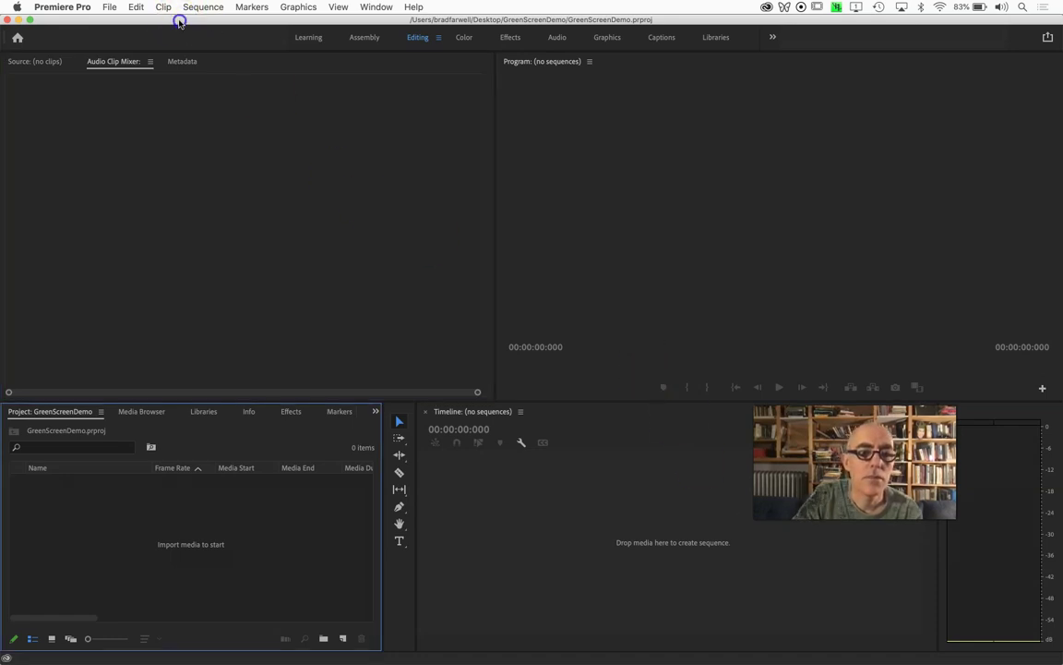
Drag the GreenscreenDemoVideo-SourceFiles folder from Desktop > GreenScreenDemo into Premiere's Project panel.
drag(180, 20, 423, 20)
click(121, 192)
click(113, 134)
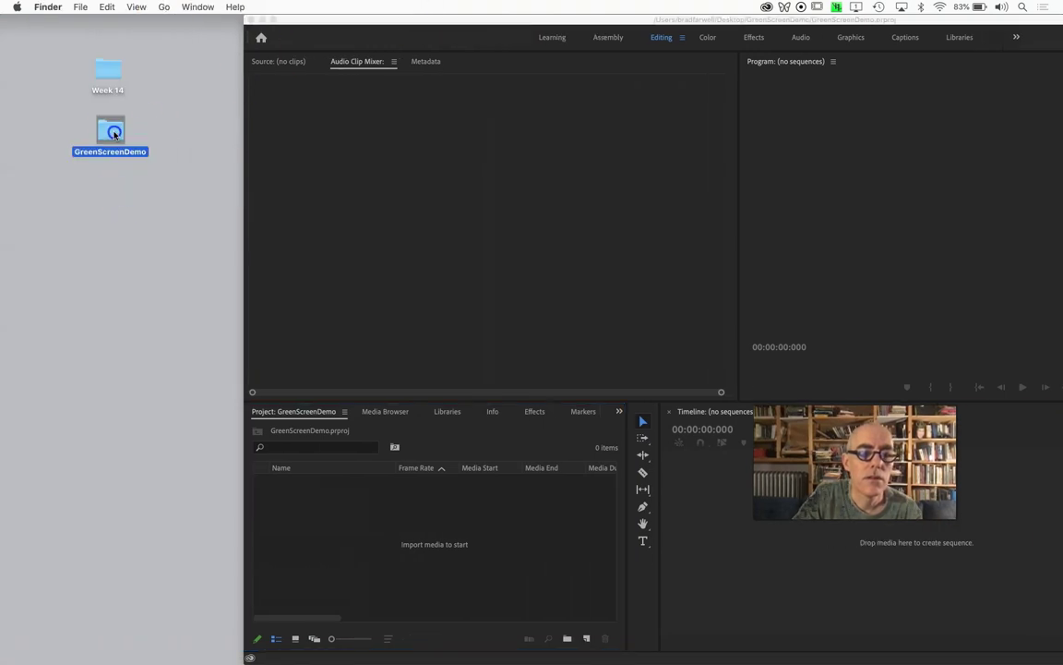
double_click(113, 134)
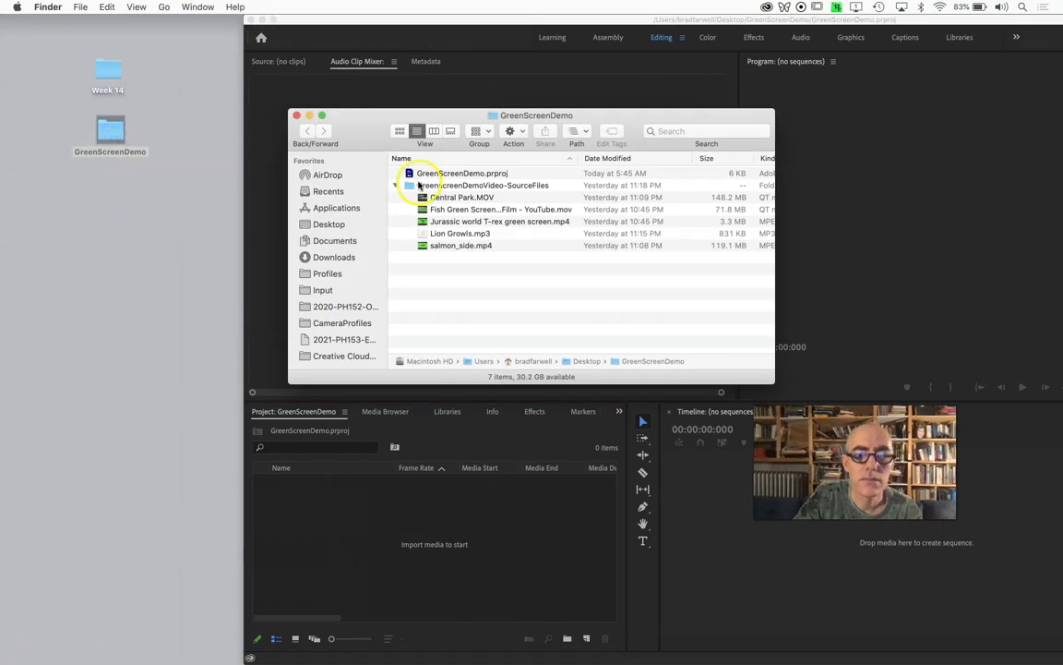
drag(411, 188, 275, 540)
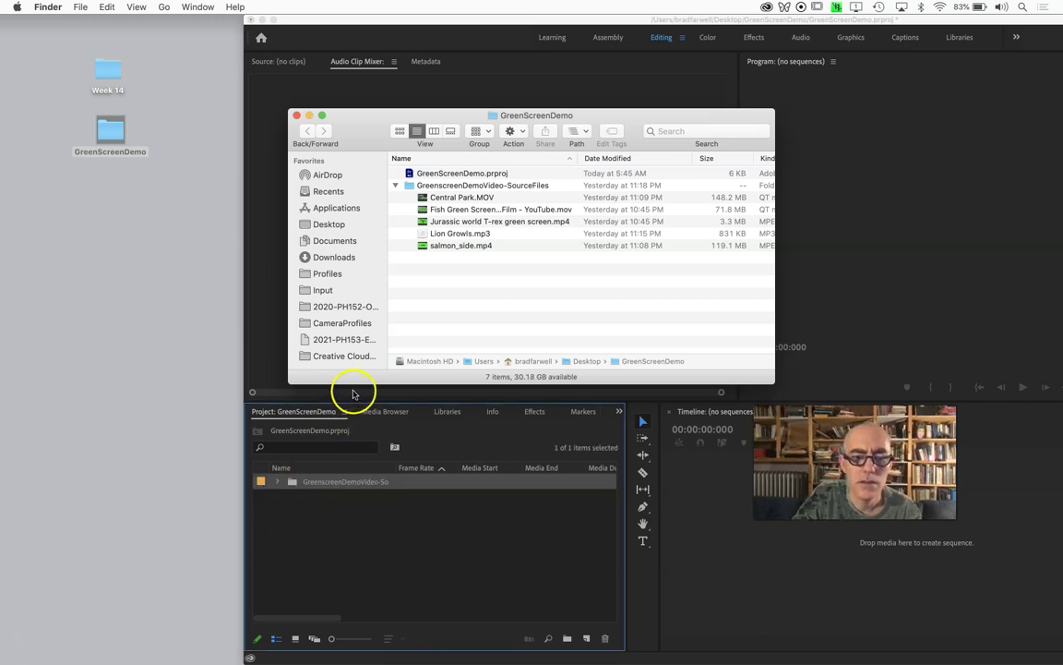
click(351, 18)
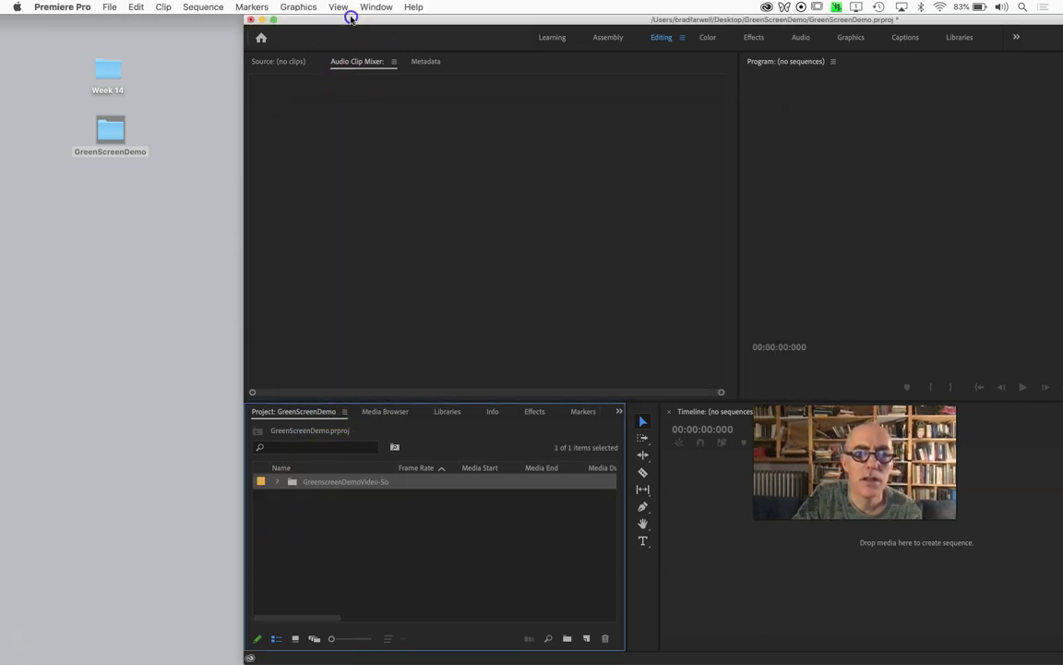
Restore Premiere to full screen, expand the source-files bin, and select Central Park.MOV.
drag(351, 18, 108, 16)
drag(14, 568, 78, 497)
click(33, 484)
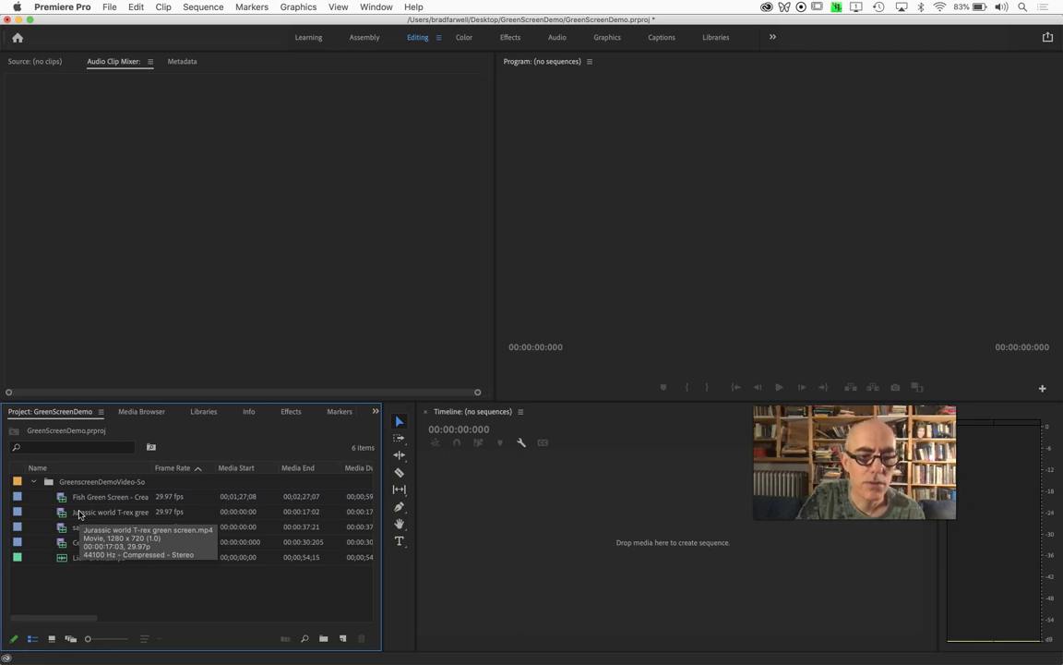
click(83, 499)
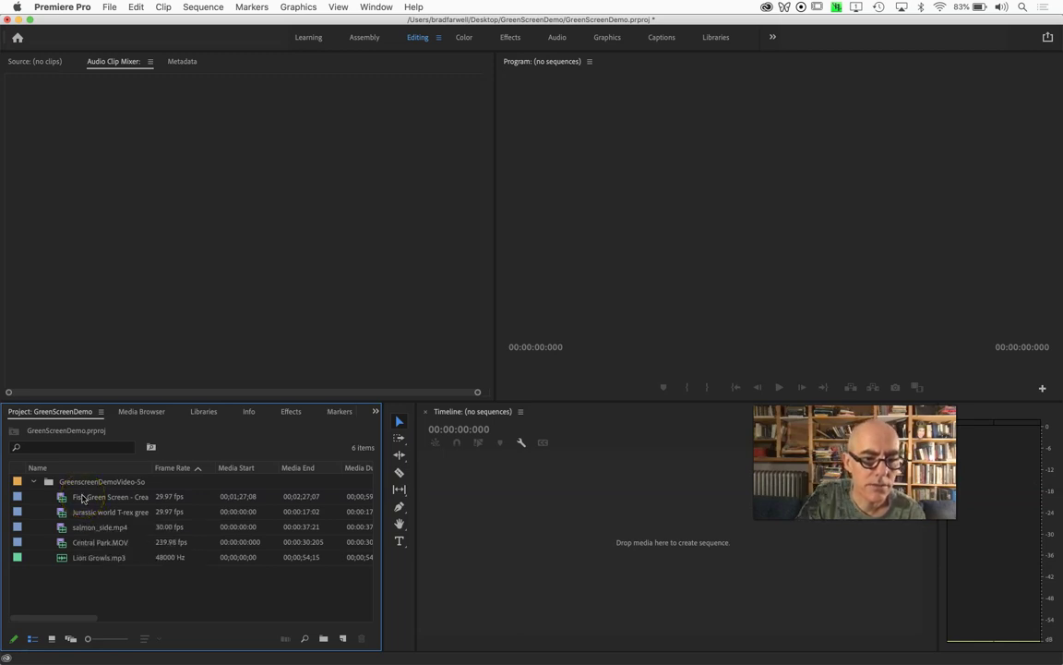
click(92, 542)
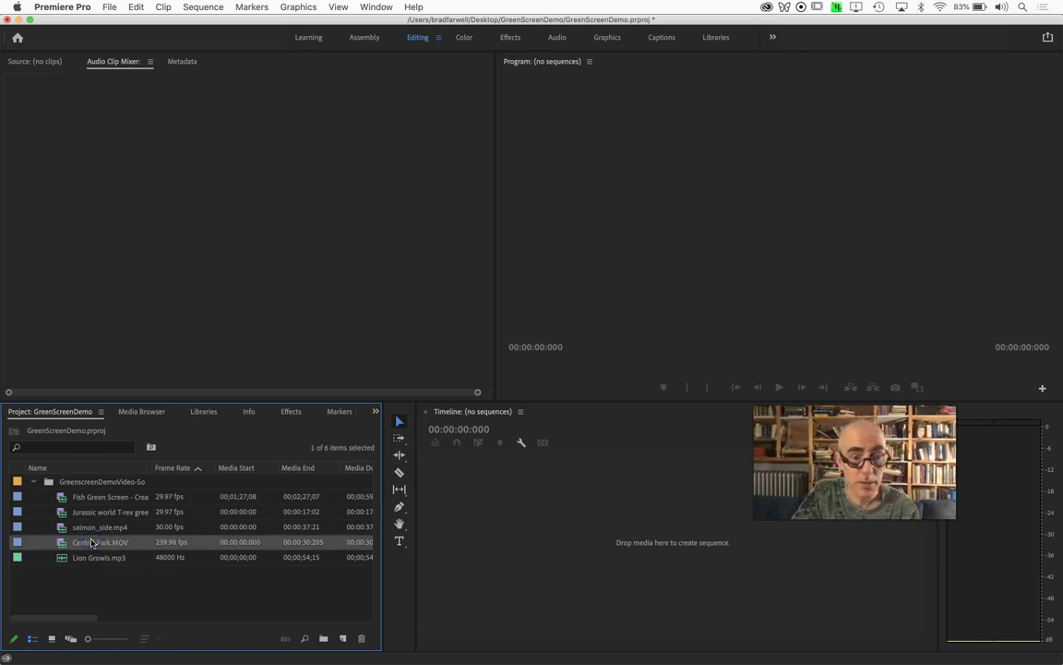
Drag Central Park.MOV onto the empty Timeline to create a Central Park sequence.
drag(92, 542, 534, 531)
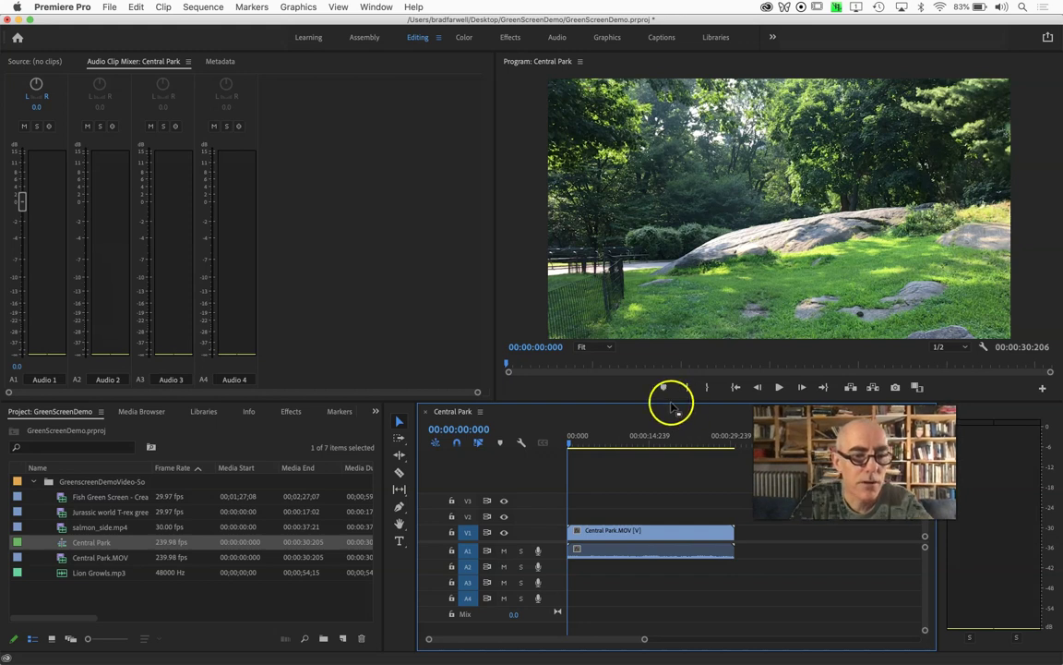
click(80, 527)
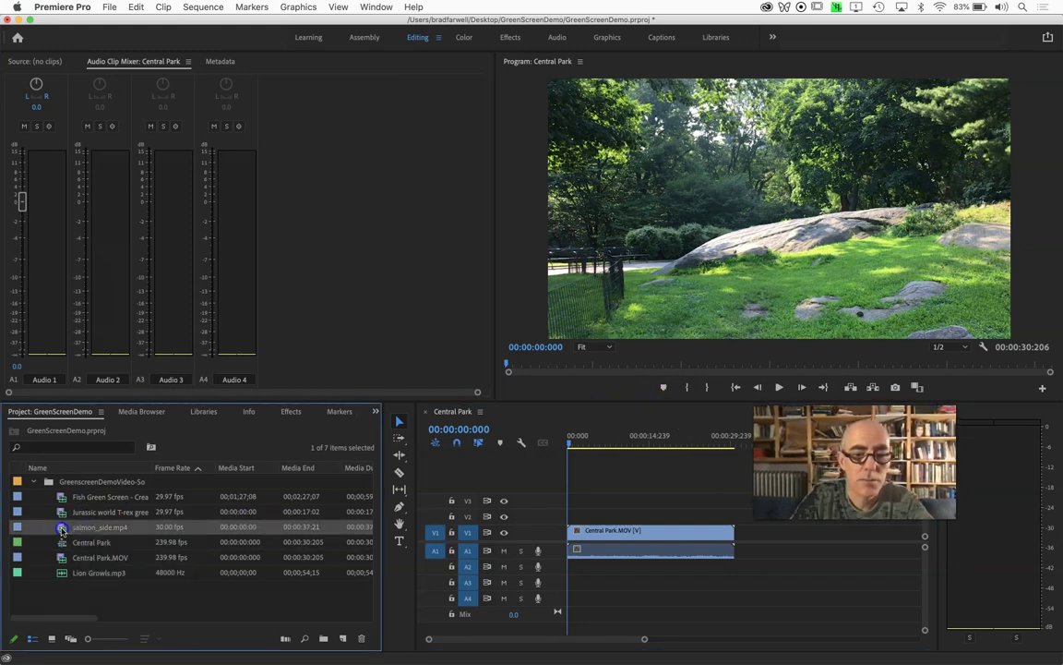
Try salmon_side.mp4 on V2, delete it, and place Fish Green Screen on V2 instead.
drag(60, 529, 573, 518)
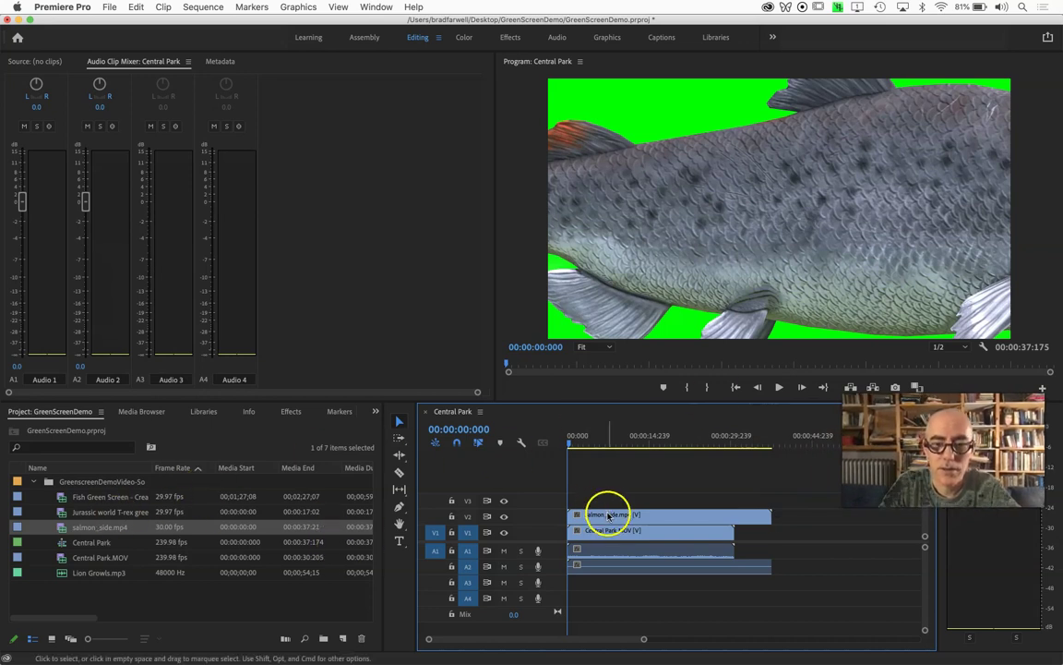
click(609, 515)
key(Delete)
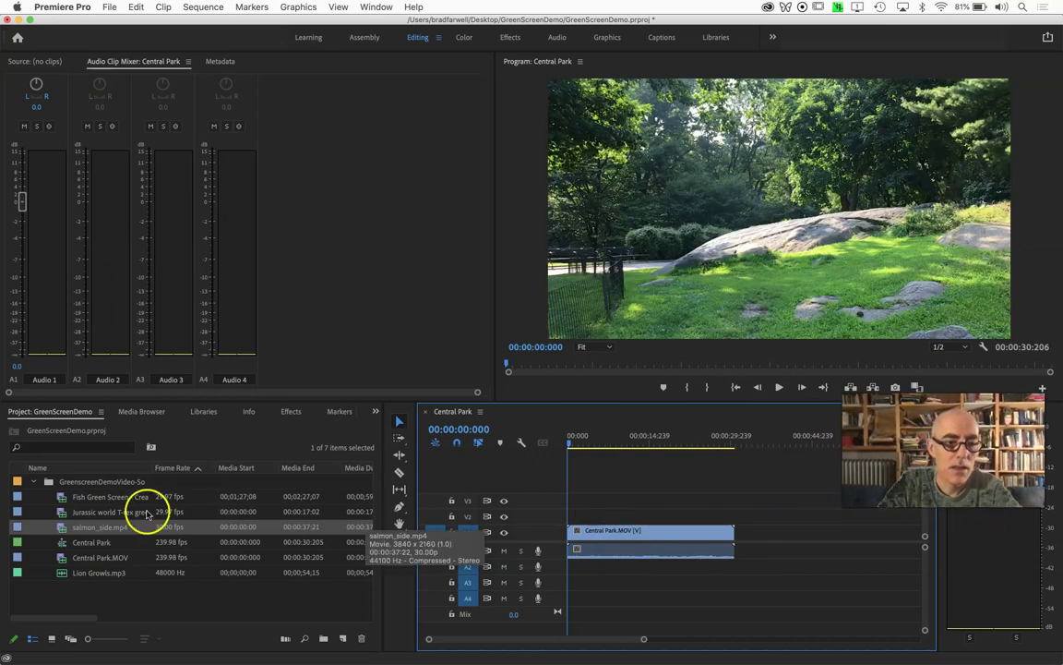
click(89, 499)
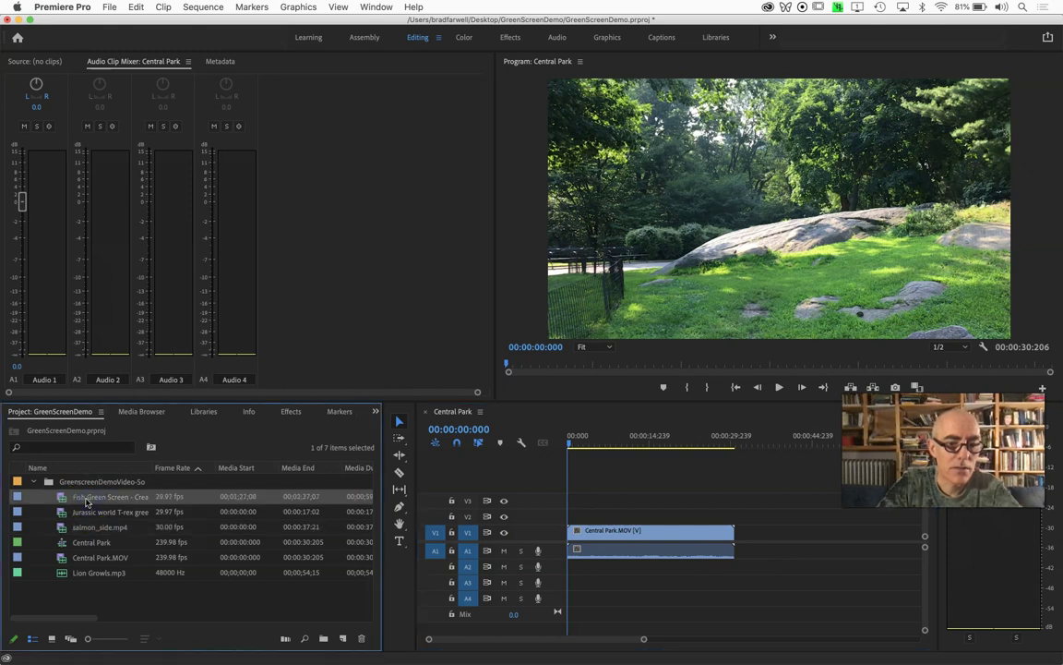
drag(88, 501, 570, 524)
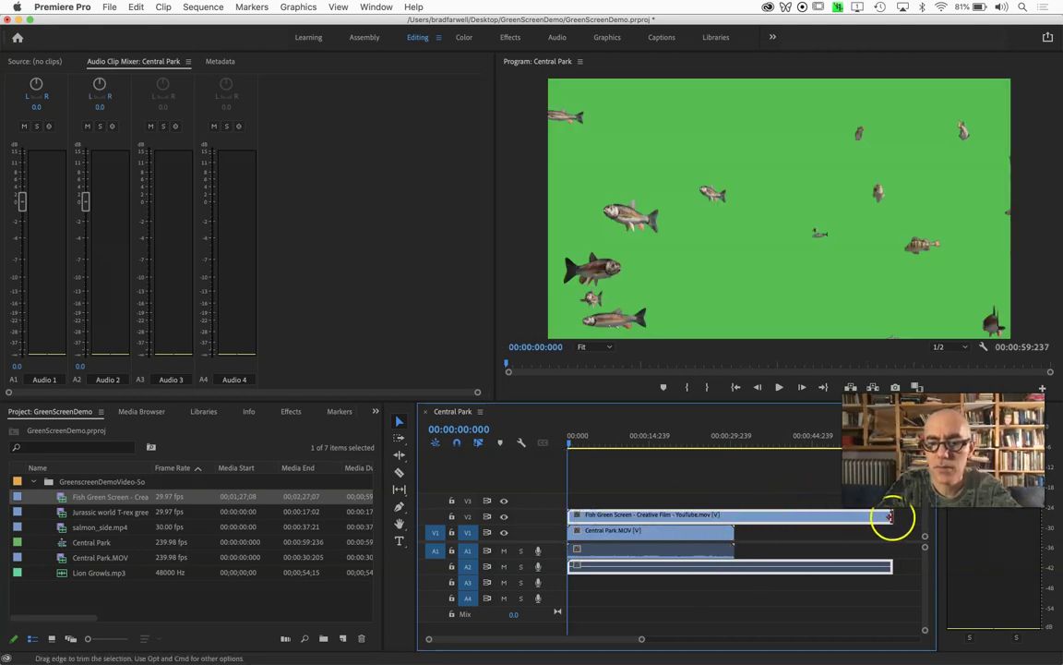
Trim the fish clip to end with Central Park, disable snapping, then toggle V2 visibility and preview playback.
drag(888, 517, 735, 523)
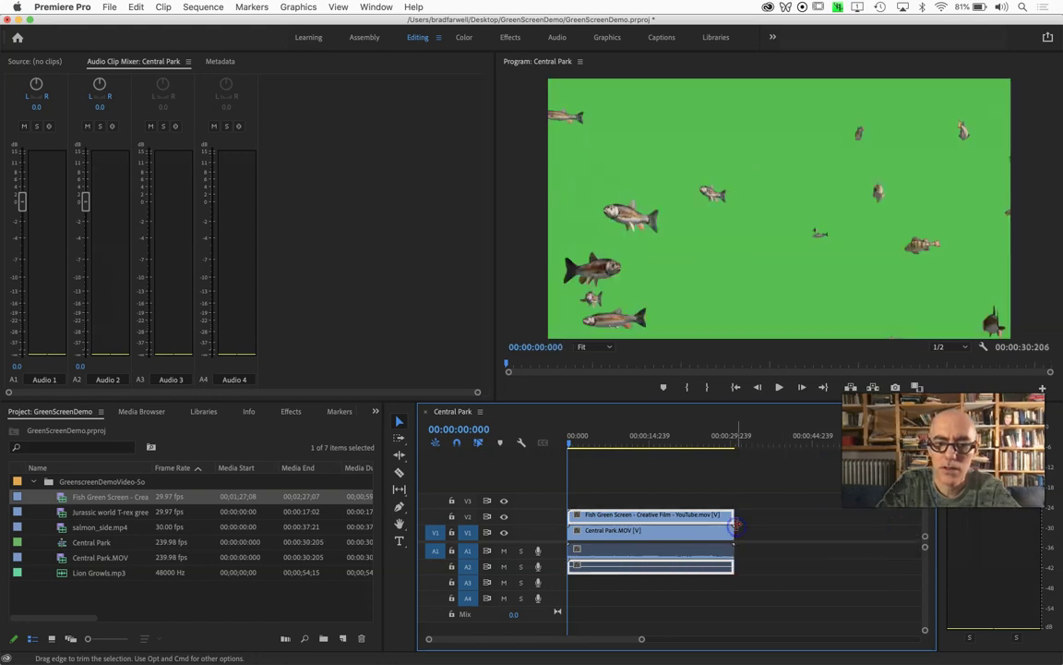
click(456, 444)
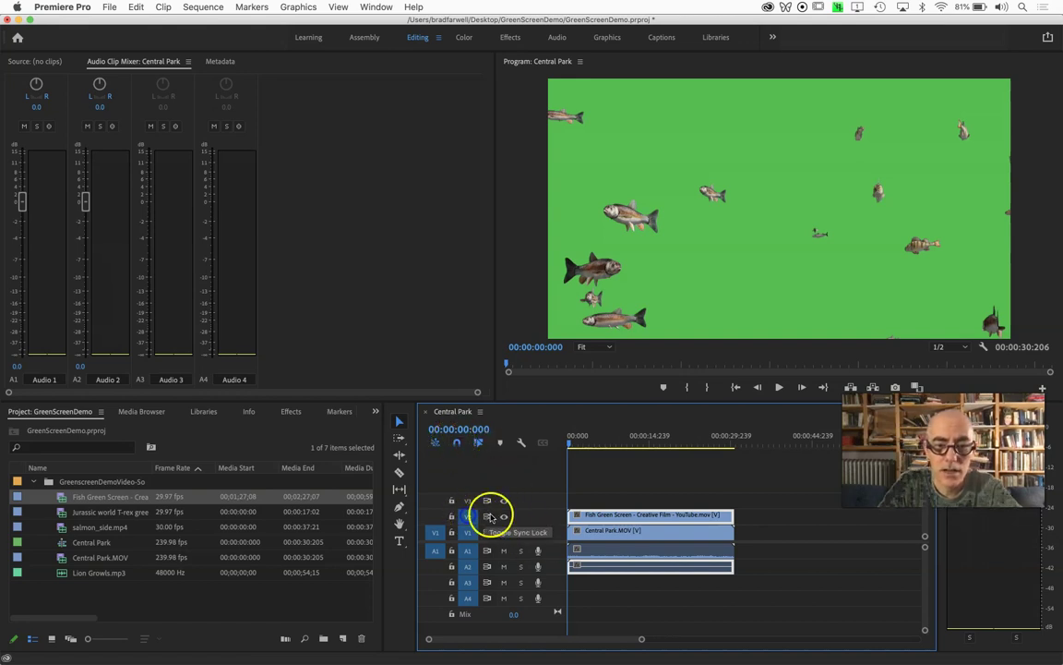
click(504, 516)
click(504, 516)
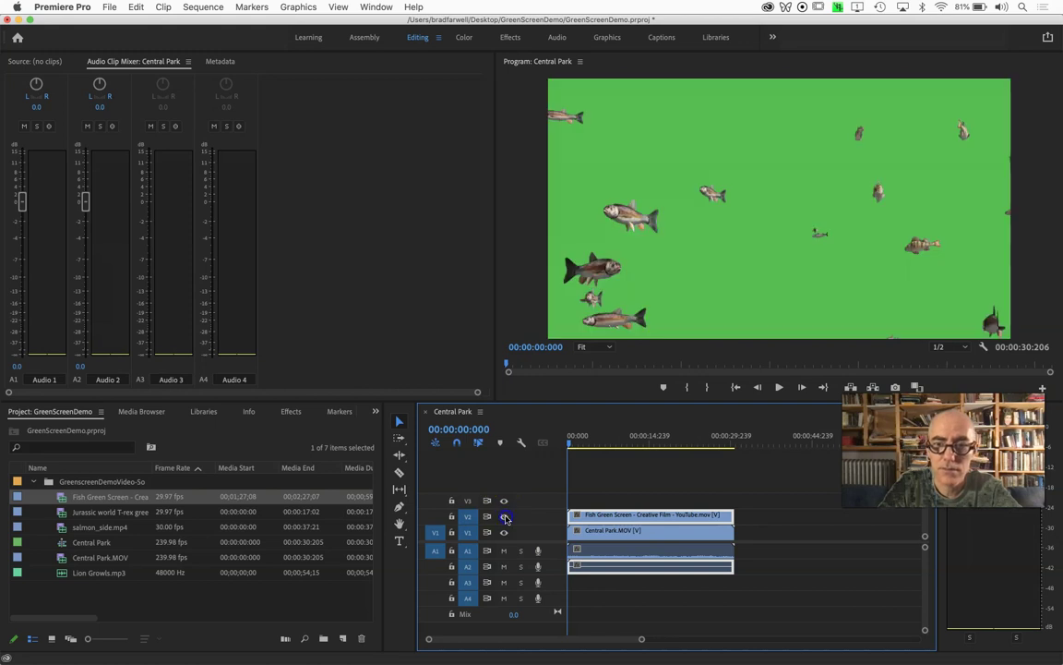
click(504, 517)
click(504, 517)
click(504, 517)
click(504, 517)
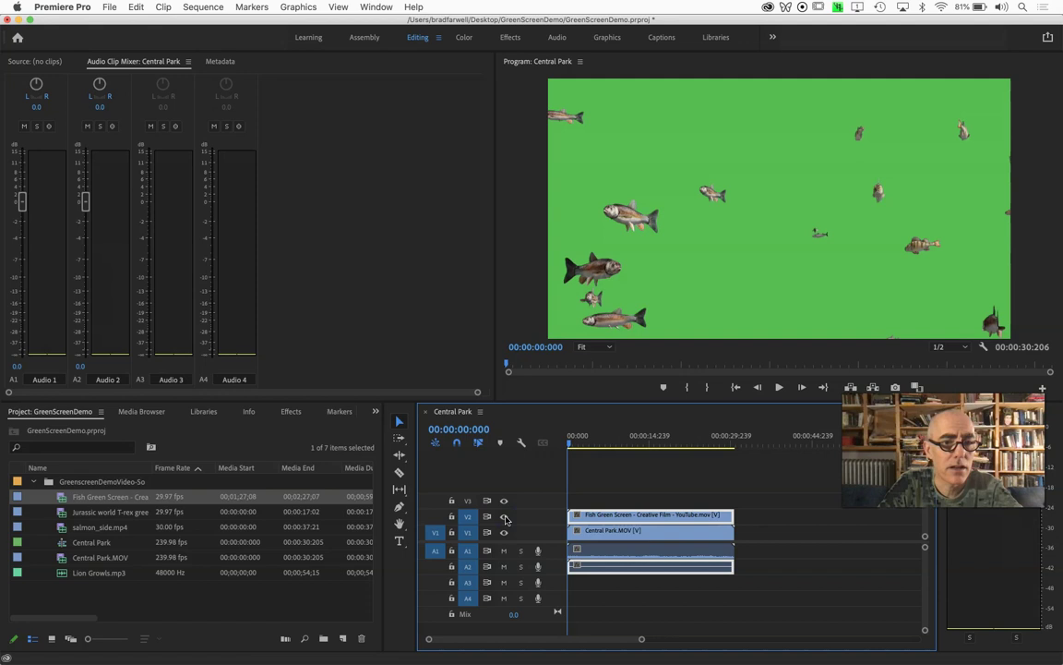
click(779, 388)
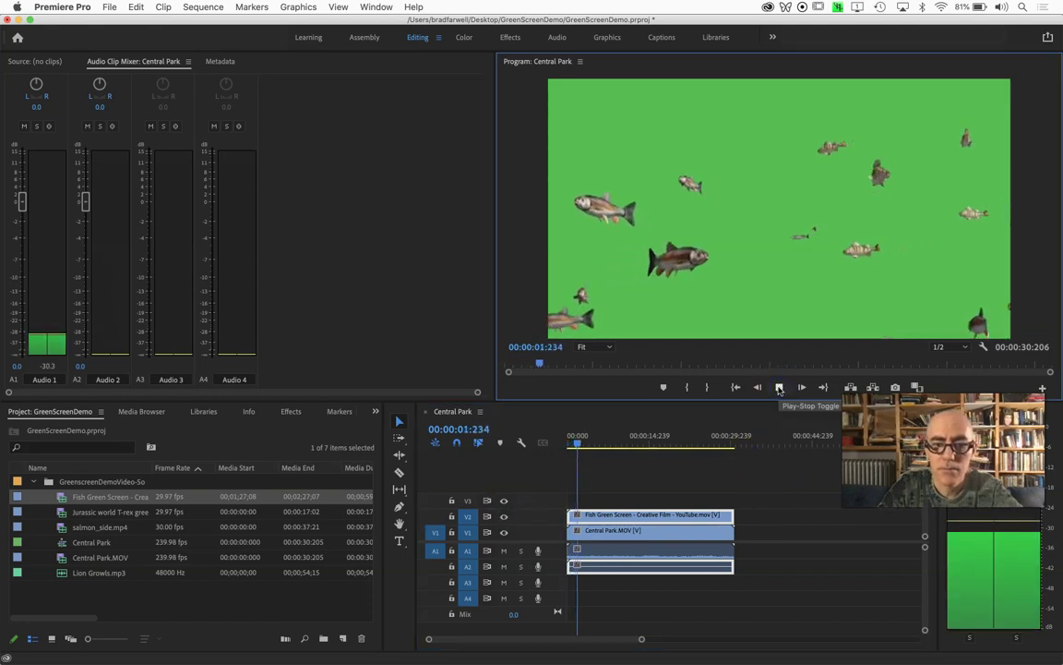
click(779, 387)
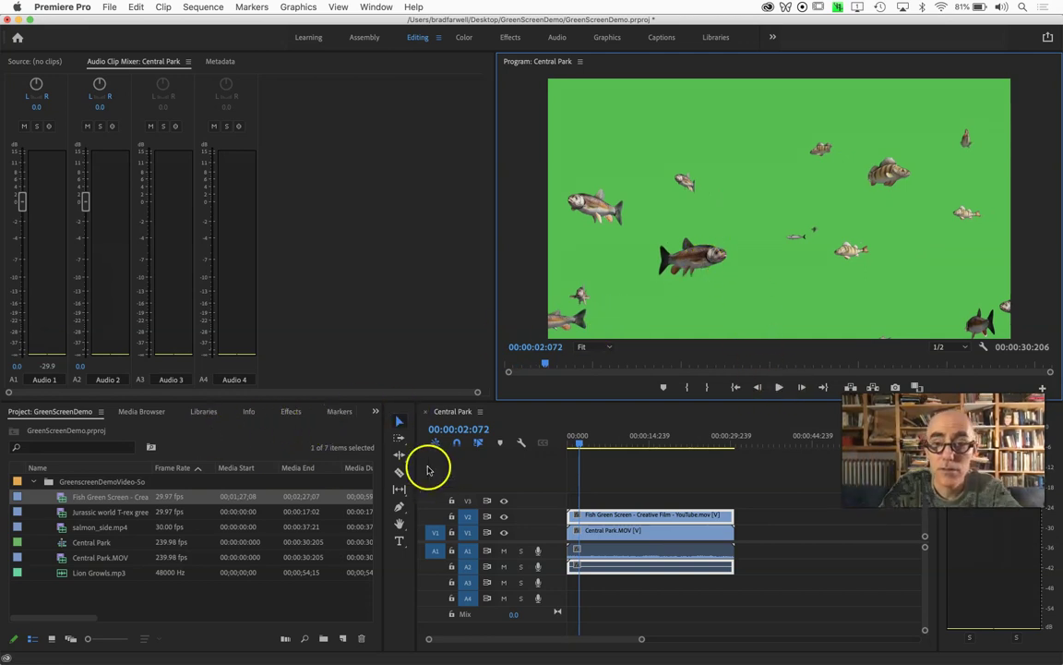
Search the Effects panel for 'key' to list the Keying effects.
click(297, 412)
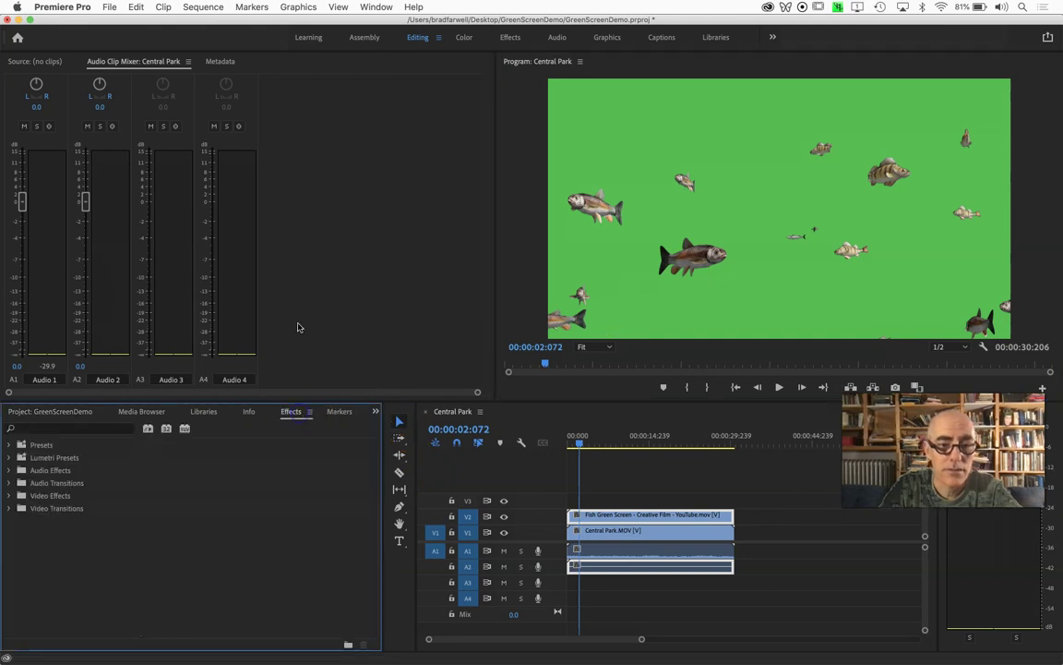
click(375, 6)
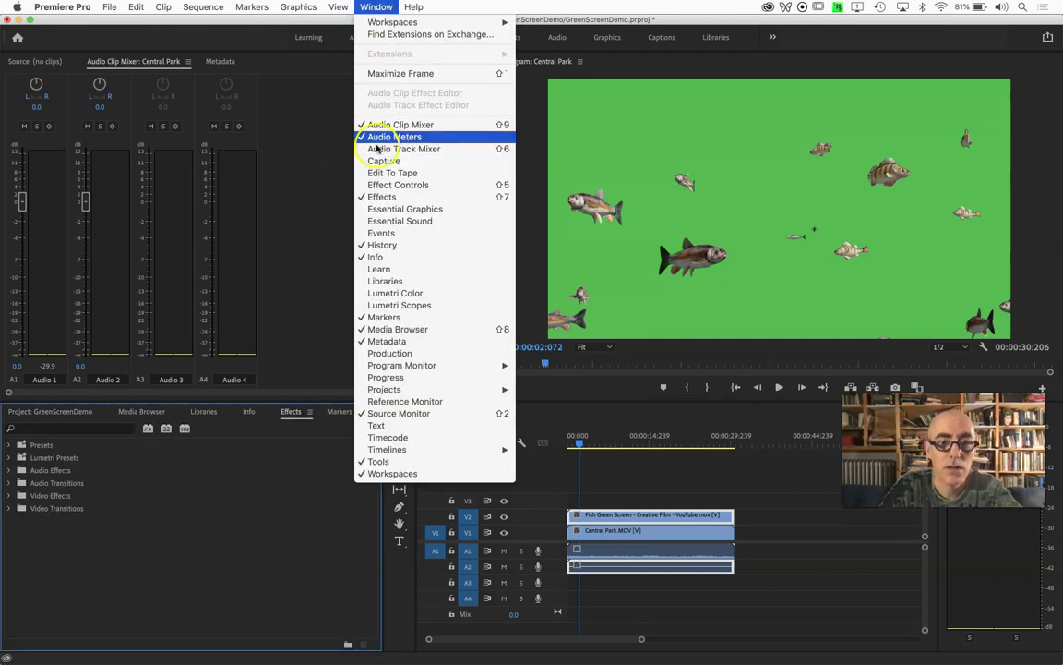
click(376, 7)
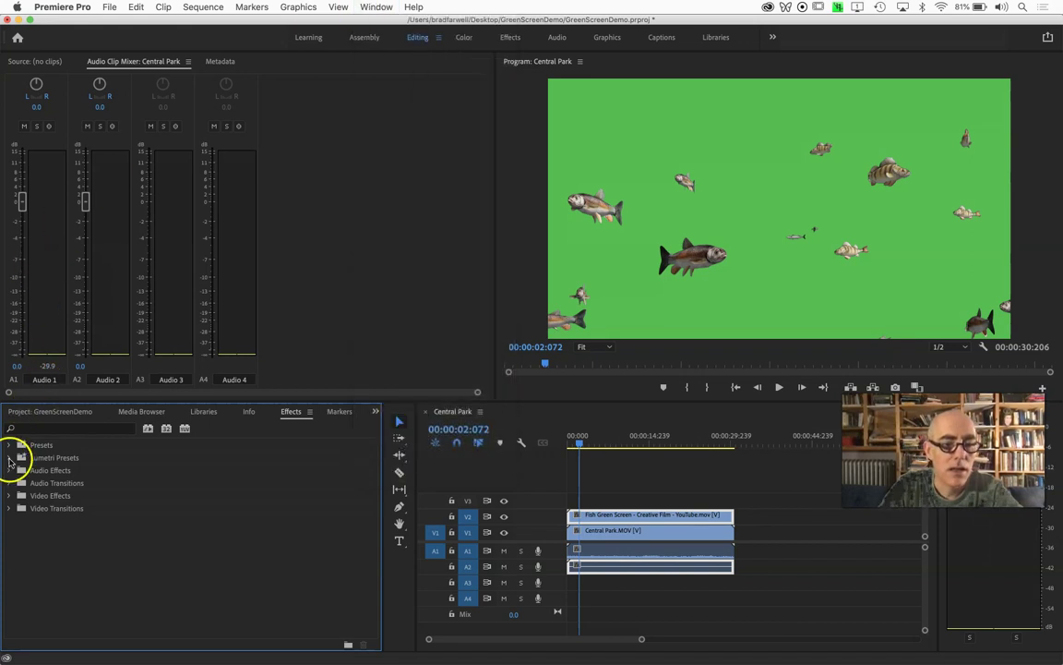
click(32, 430)
text(key)
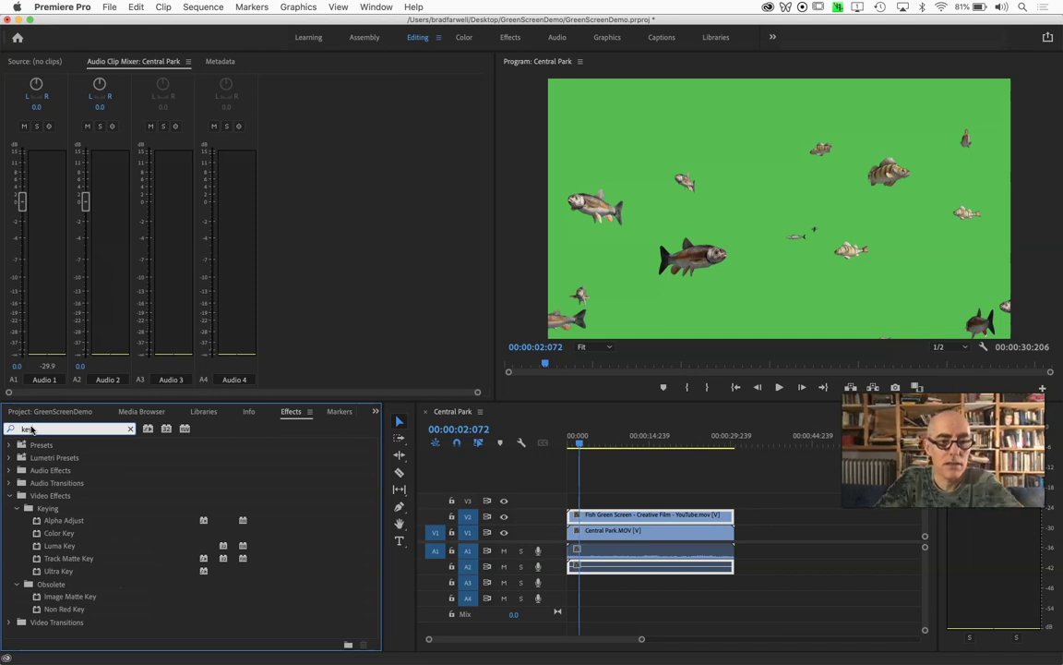
Drag Ultra Key onto the Fish Green Screen clip on V2.
click(65, 569)
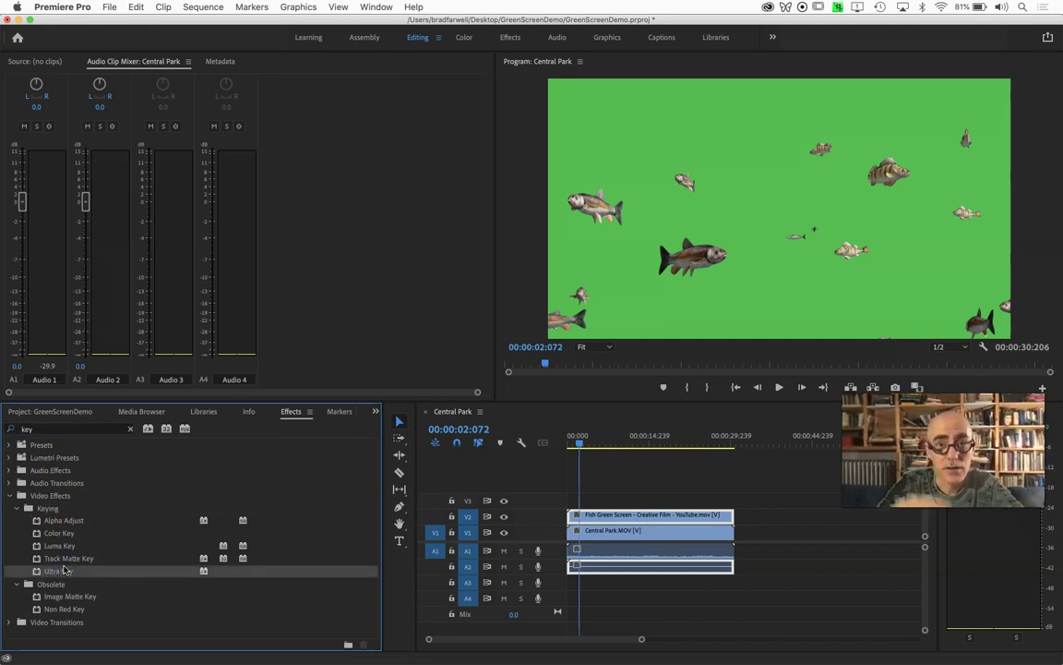
drag(57, 569, 429, 523)
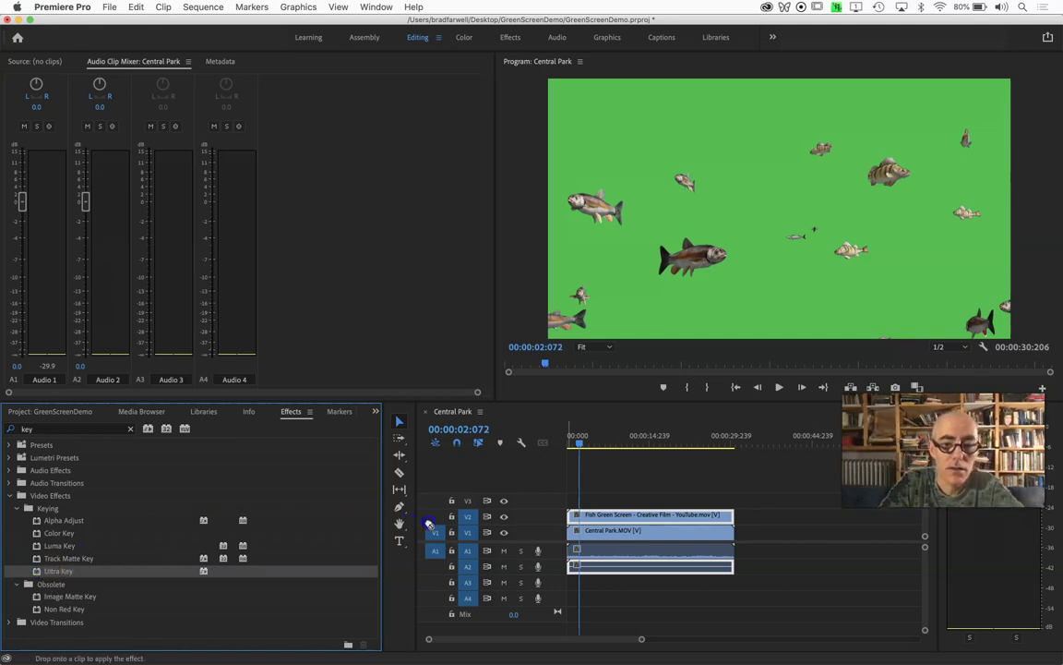
drag(523, 531, 608, 516)
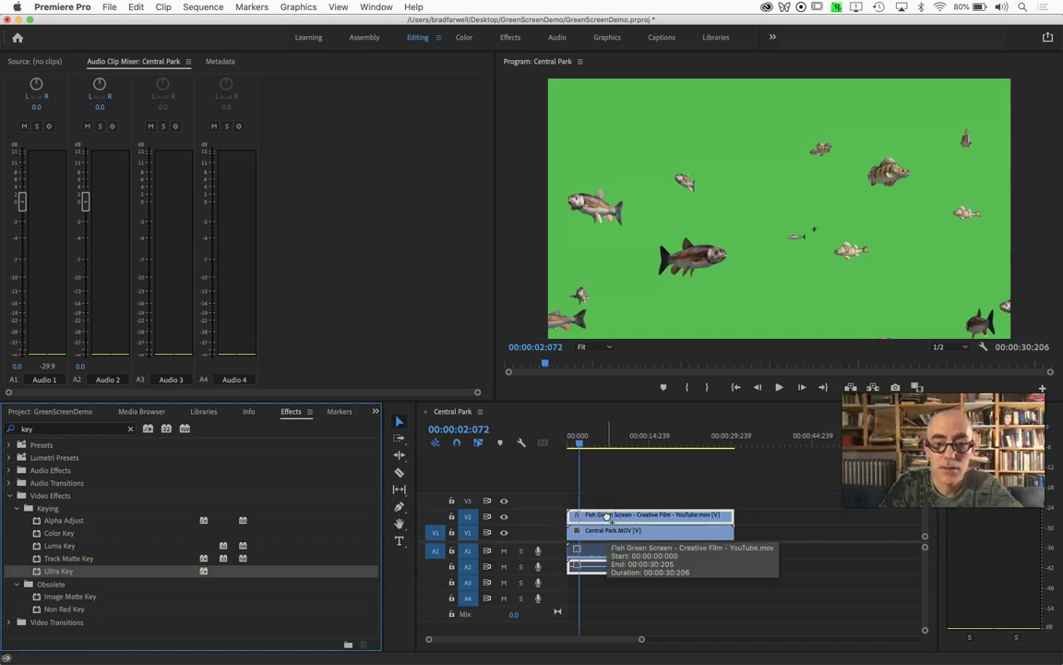
Select the Fish Green Screen clip and load it into the Source monitor.
click(608, 517)
click(604, 516)
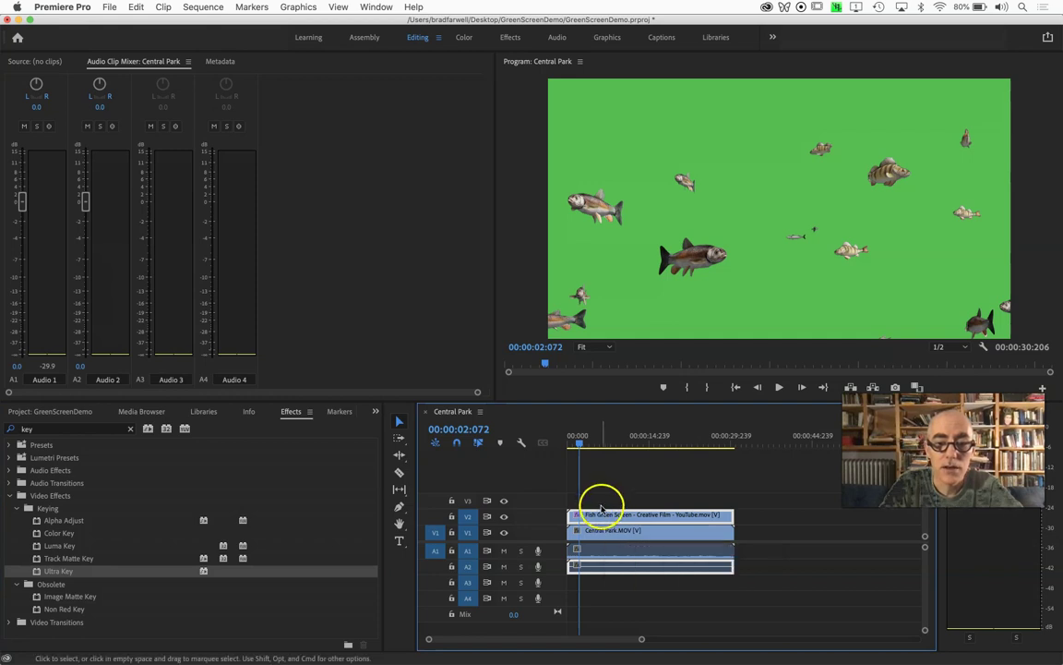
double_click(598, 516)
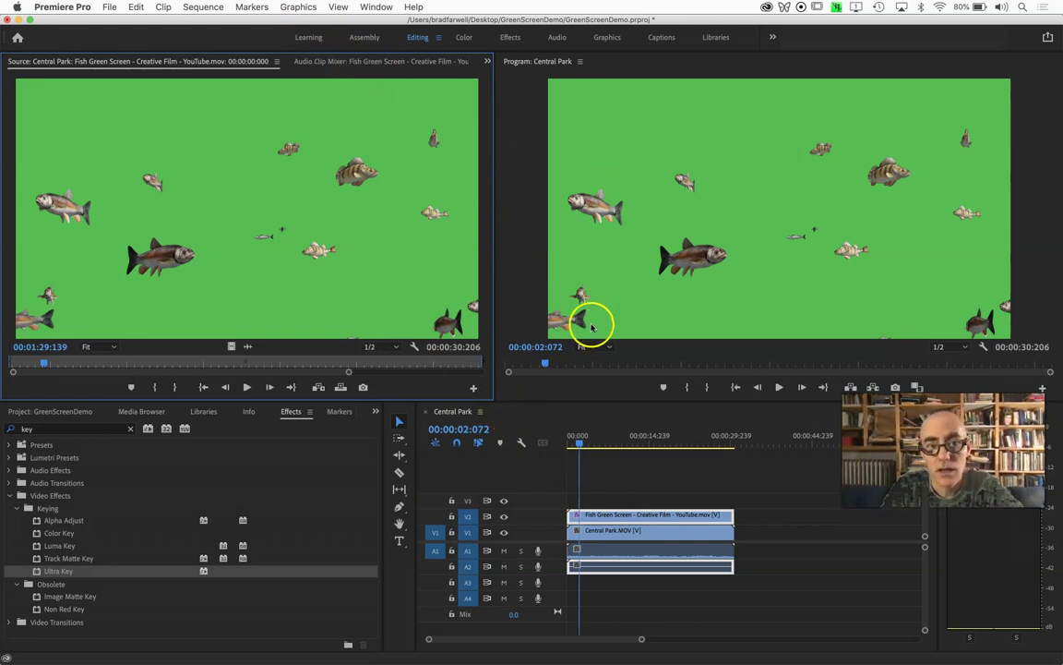
Show Effect Controls for the fish clip via the Window menu.
click(376, 6)
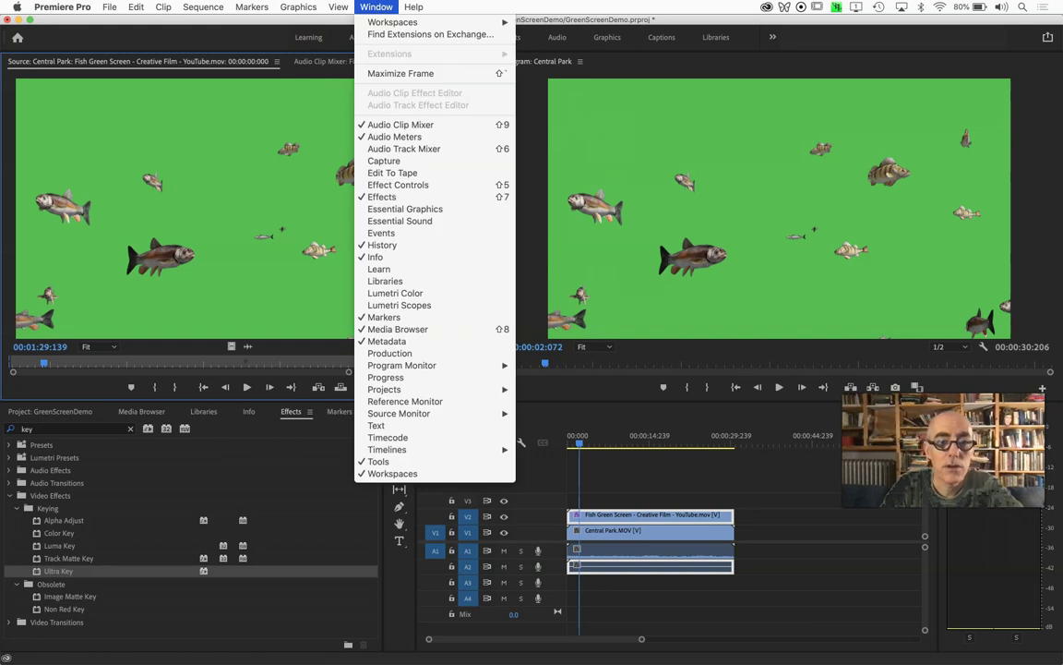
click(403, 185)
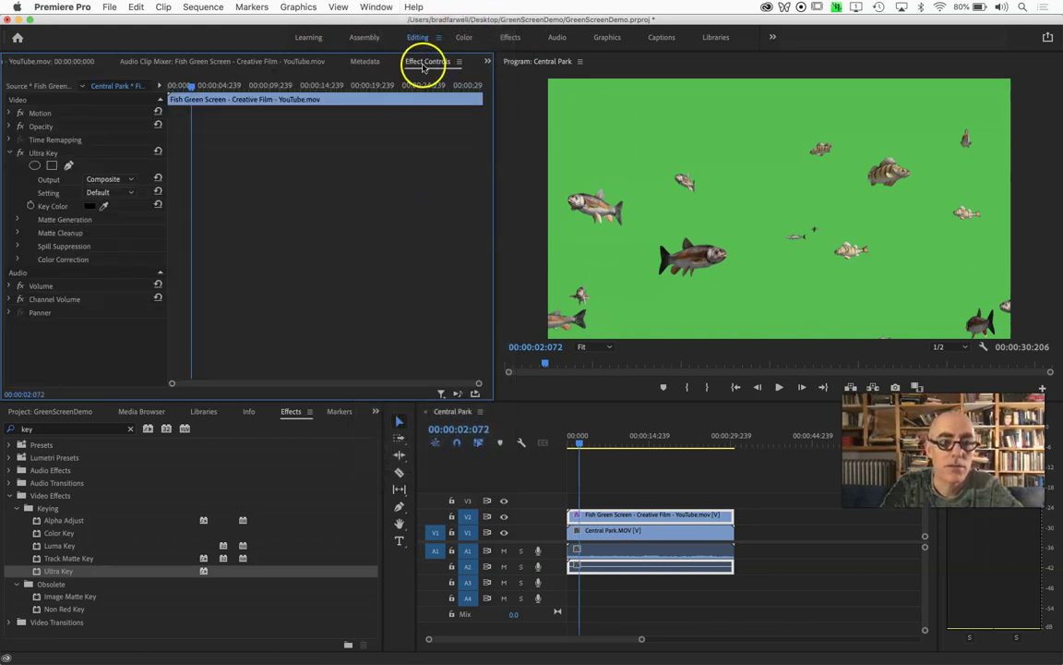
click(376, 7)
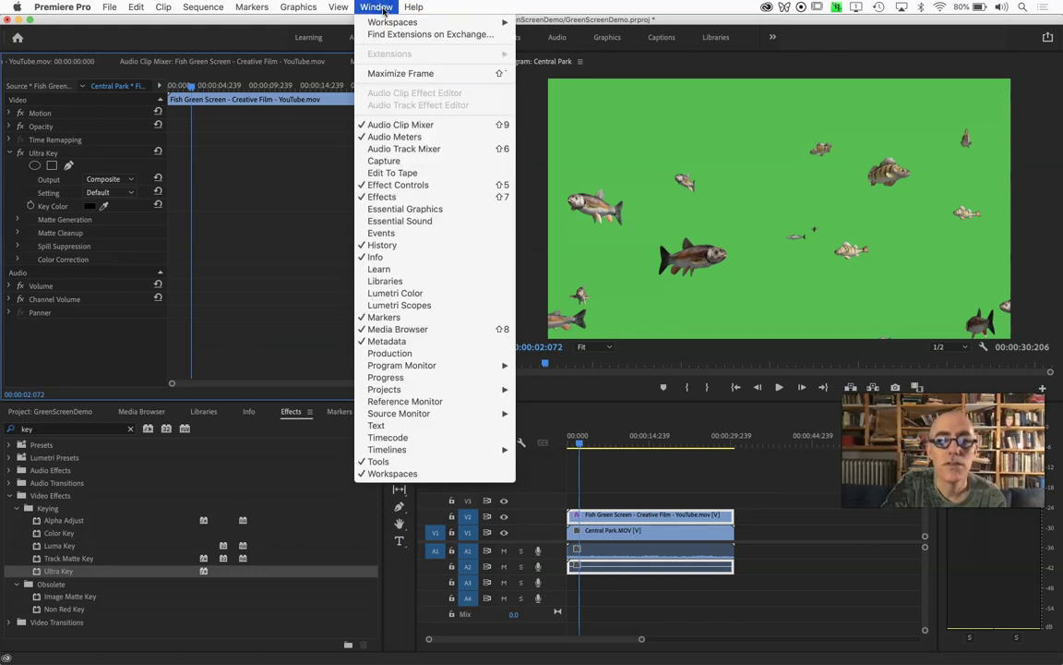
mouse_move(386, 21)
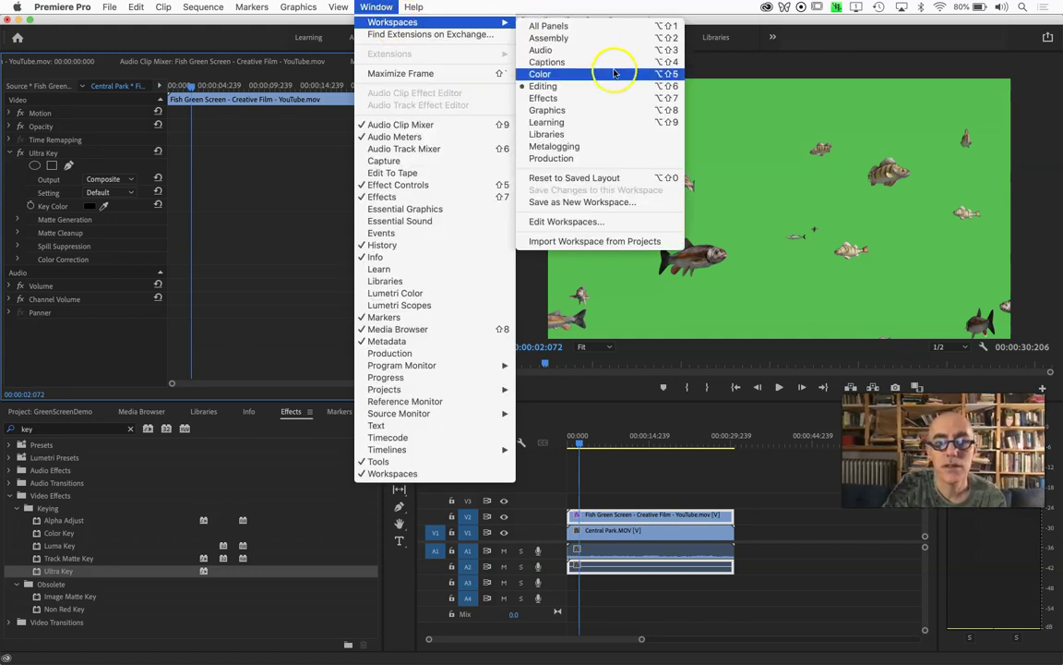
click(247, 40)
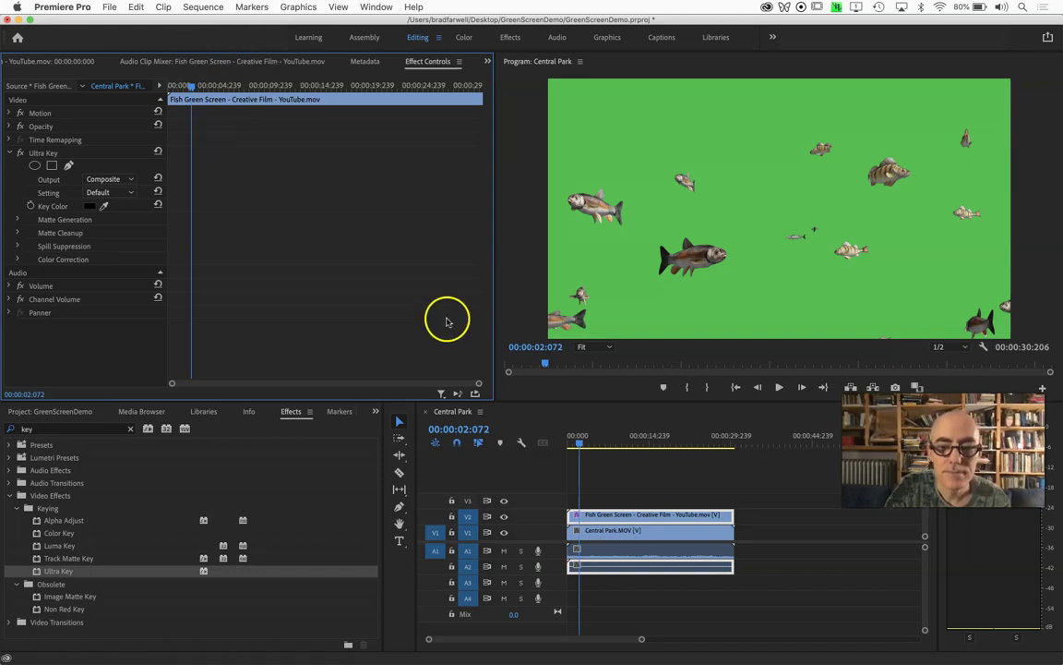
Select Ultra Key in Effect Controls and drag the column divider right to widen the properties.
click(603, 521)
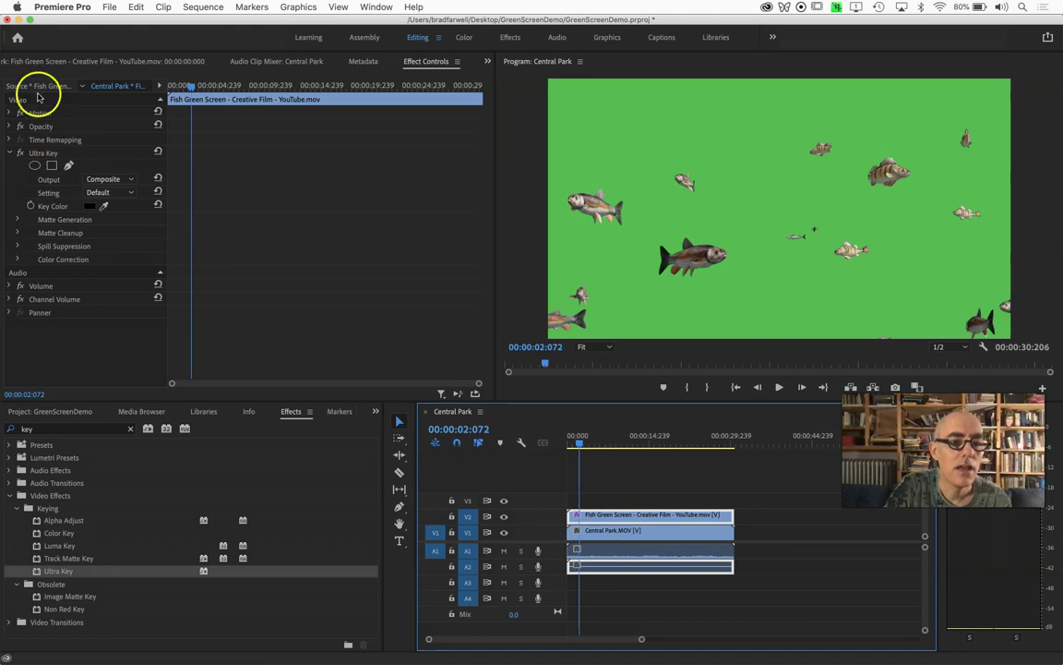
click(34, 154)
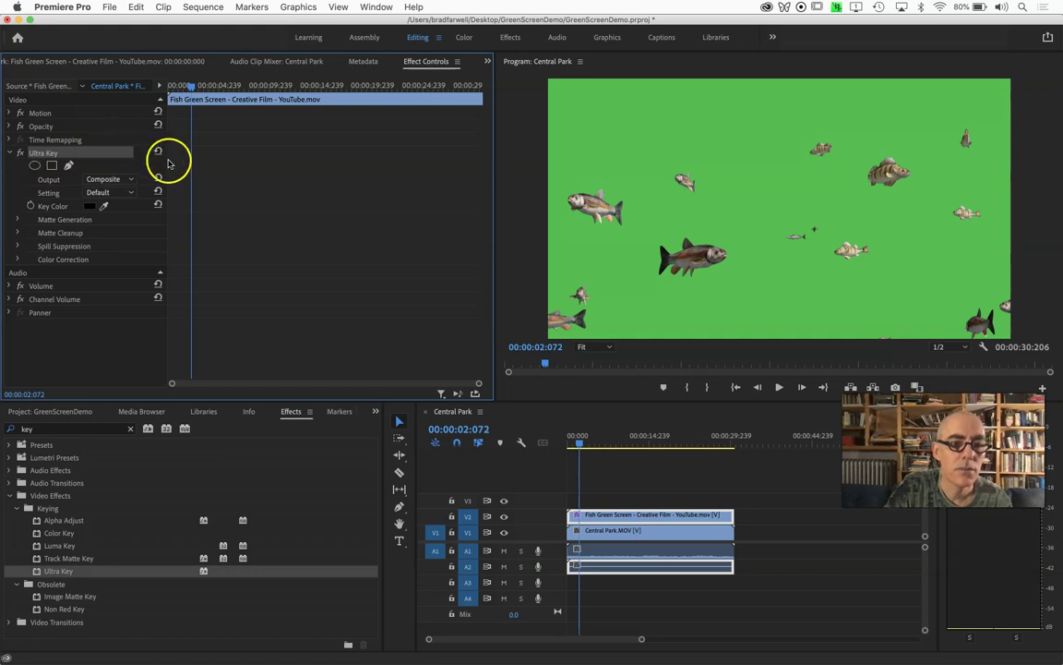
drag(168, 159, 314, 149)
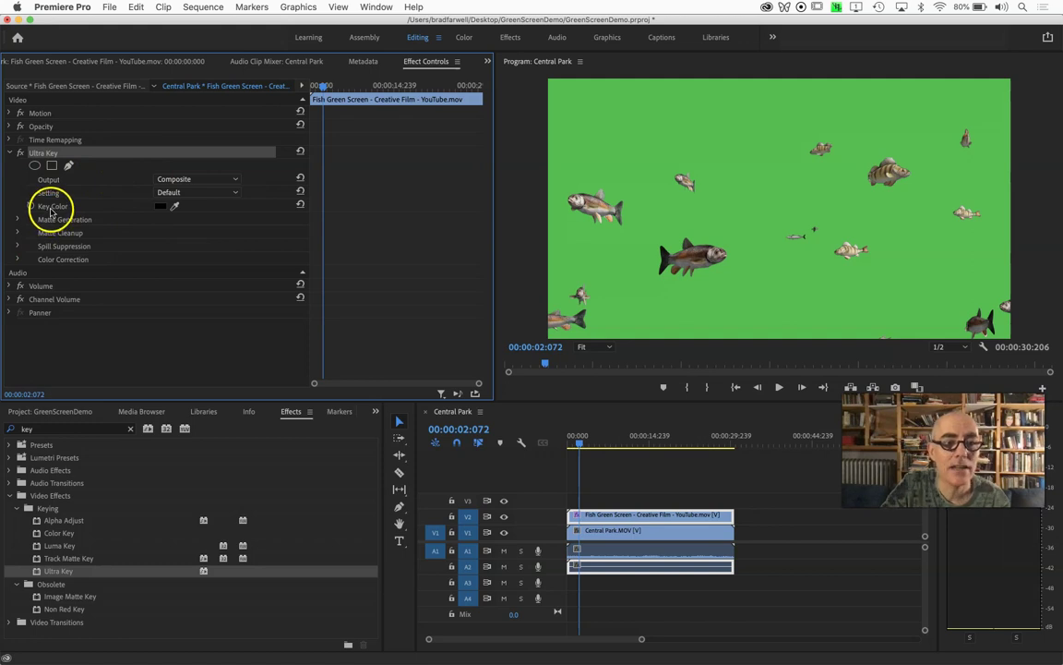
Pick the green backdrop as Ultra Key's Key Color with the eyedropper, then briefly expand Matte Generation.
click(174, 204)
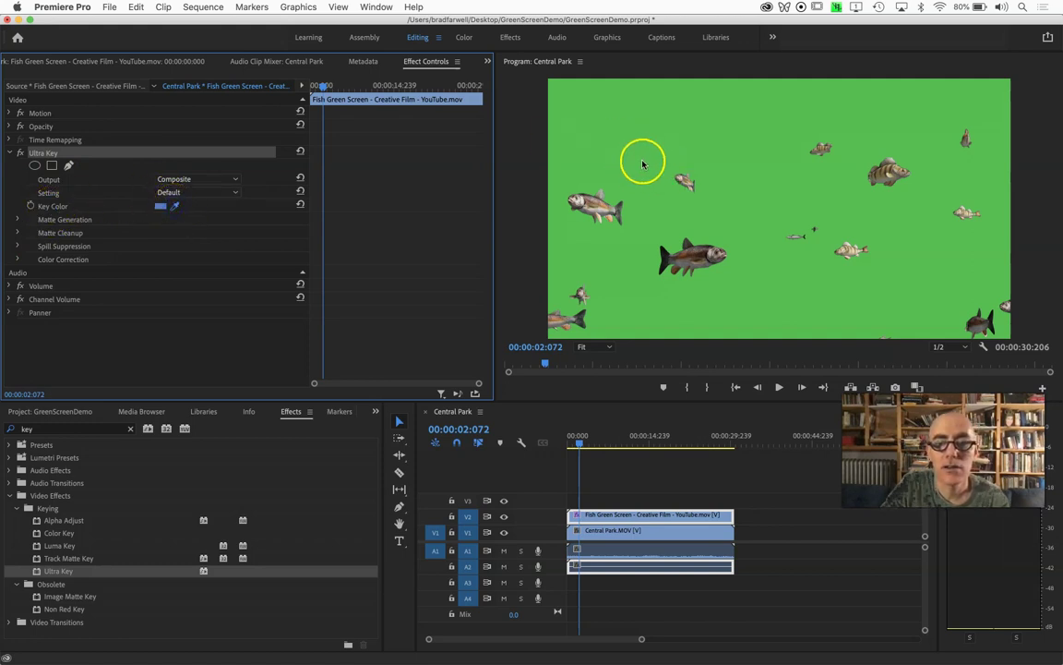
click(644, 164)
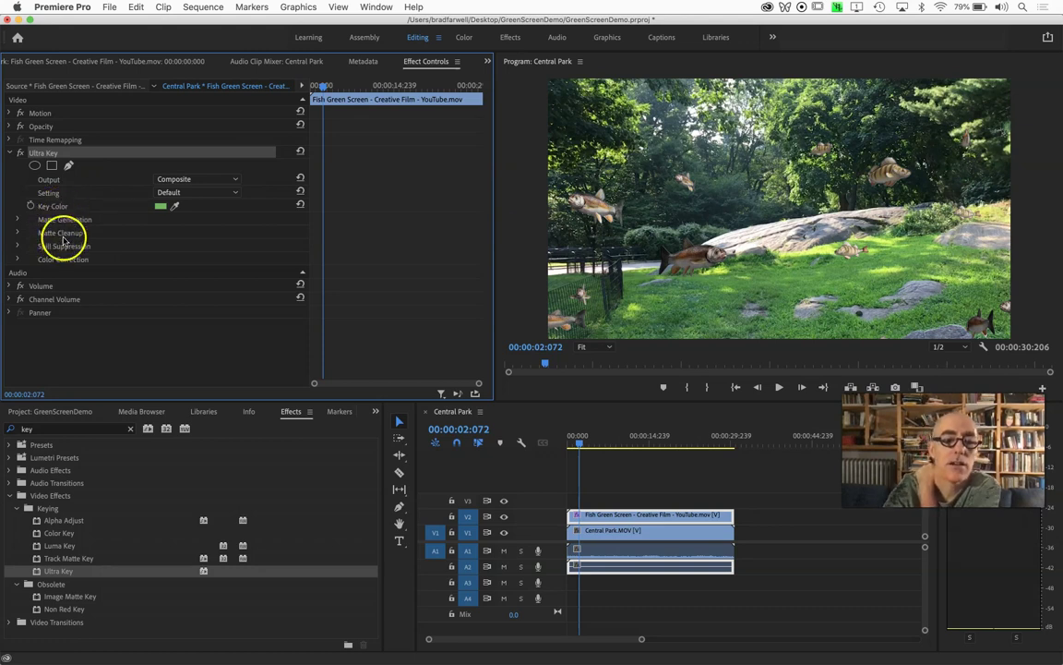
click(16, 221)
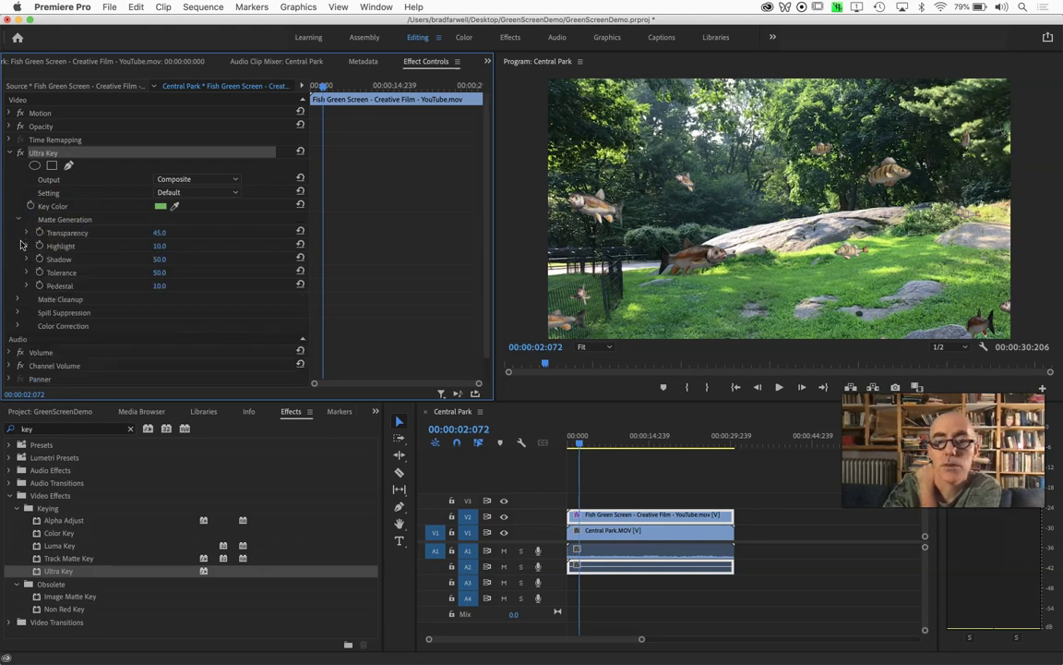
click(18, 222)
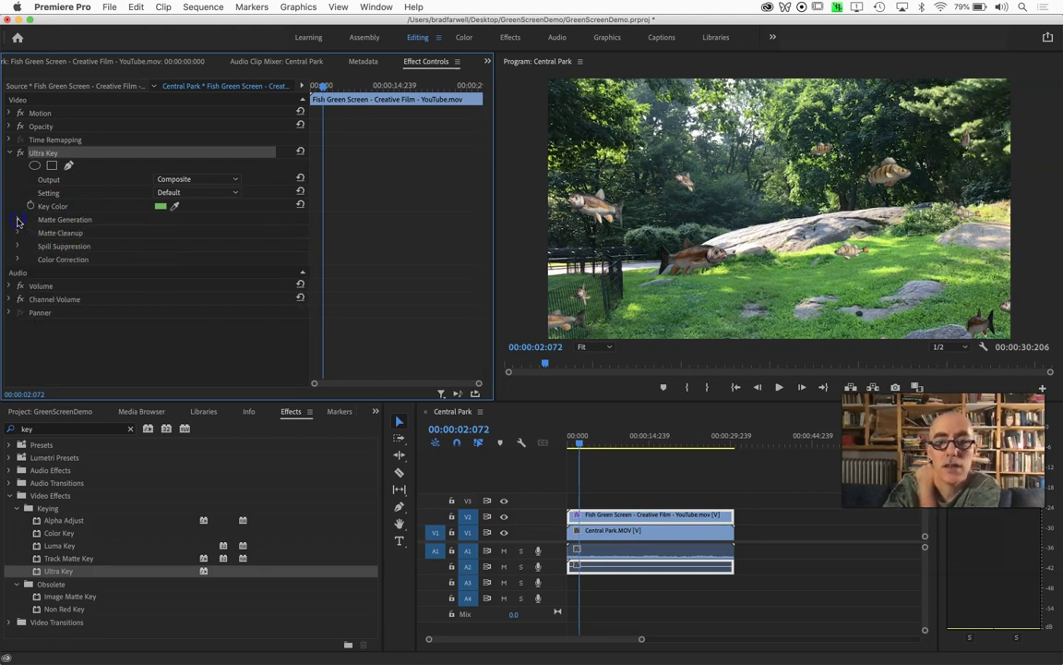
click(181, 194)
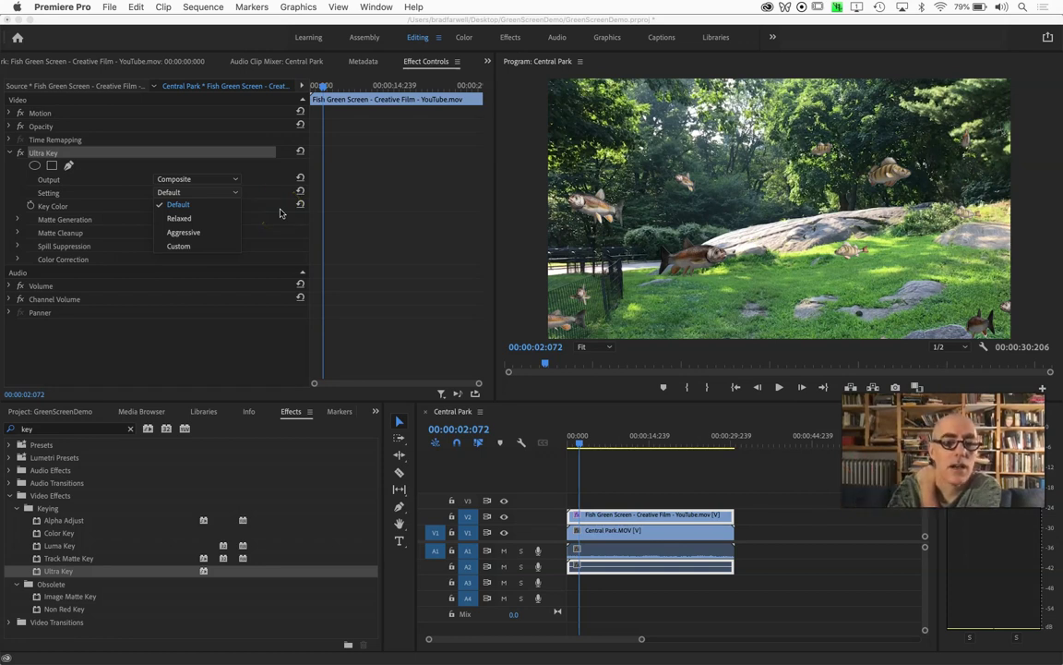
click(118, 177)
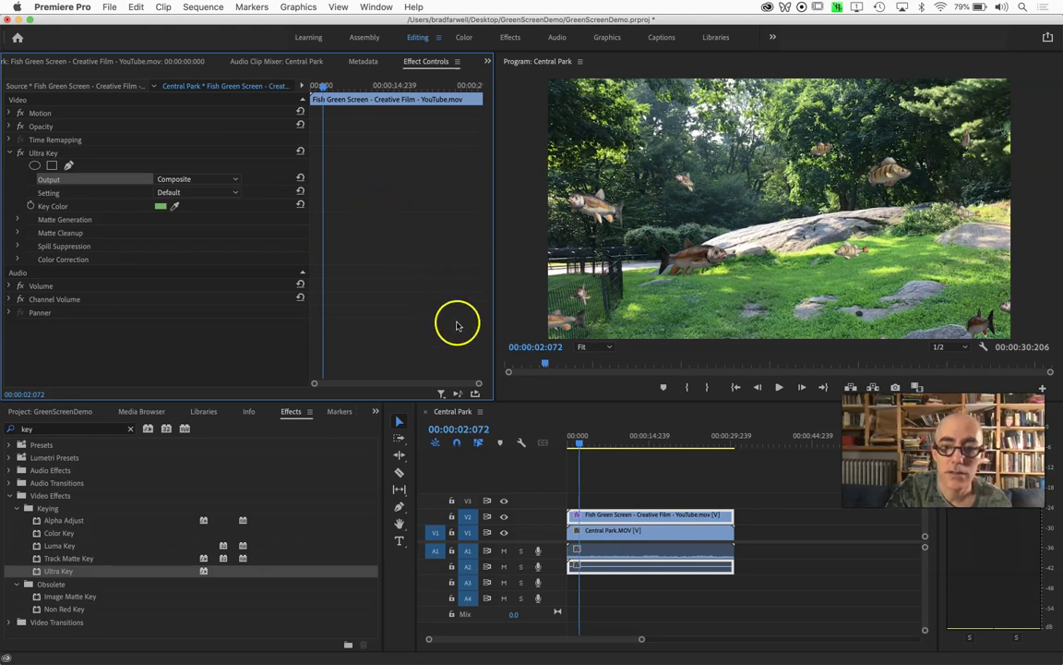
Play the Central Park sequence to check the keyed fish over the park, then stop playback.
click(779, 386)
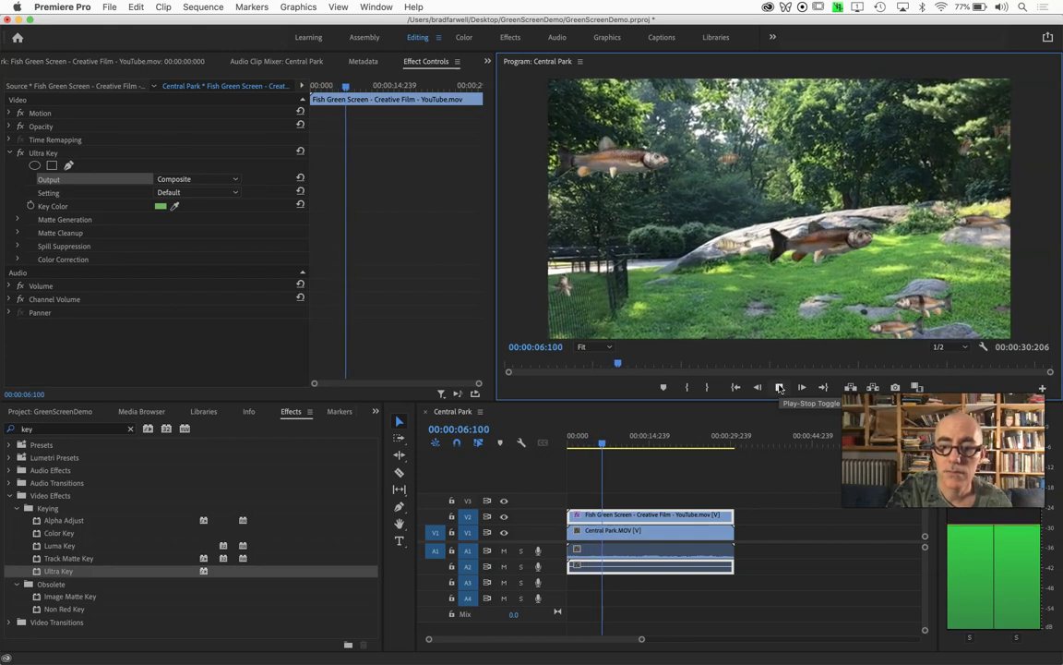
click(779, 387)
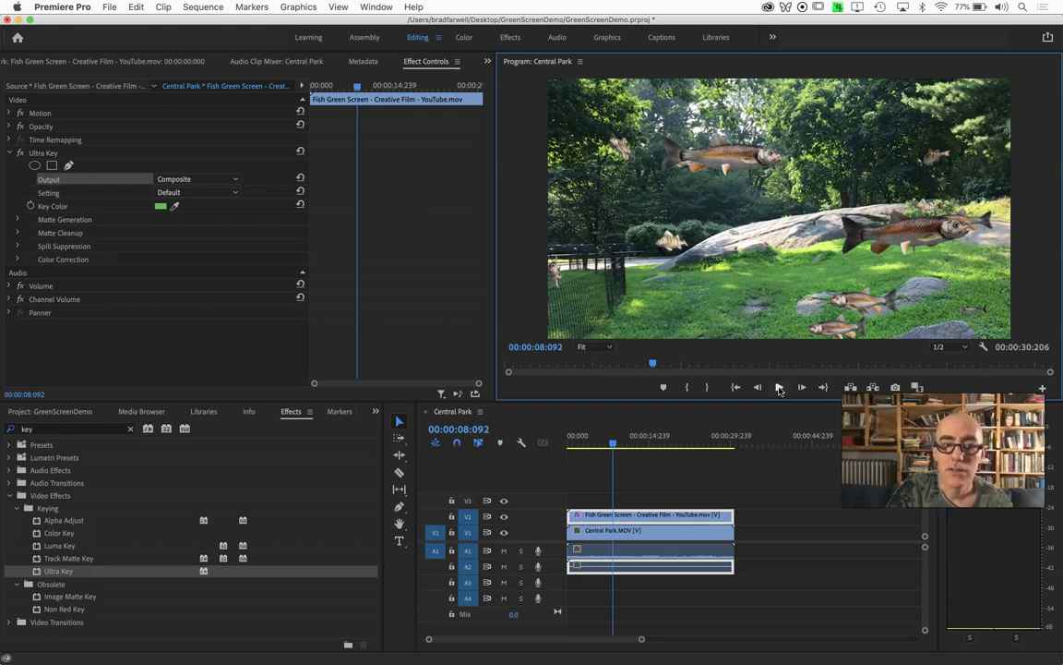
click(674, 381)
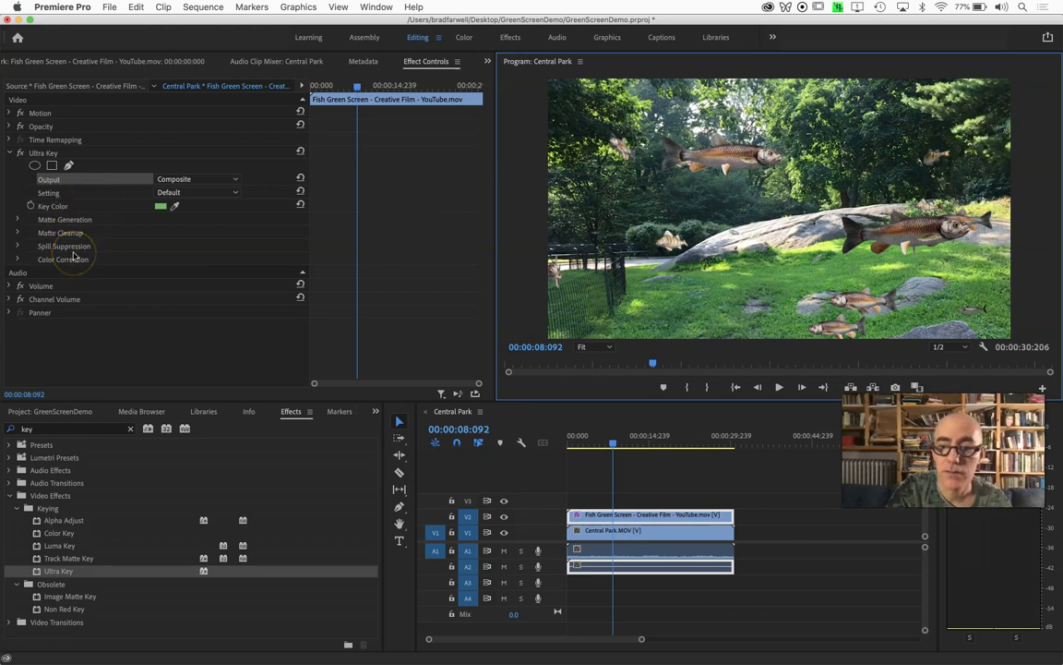
click(118, 399)
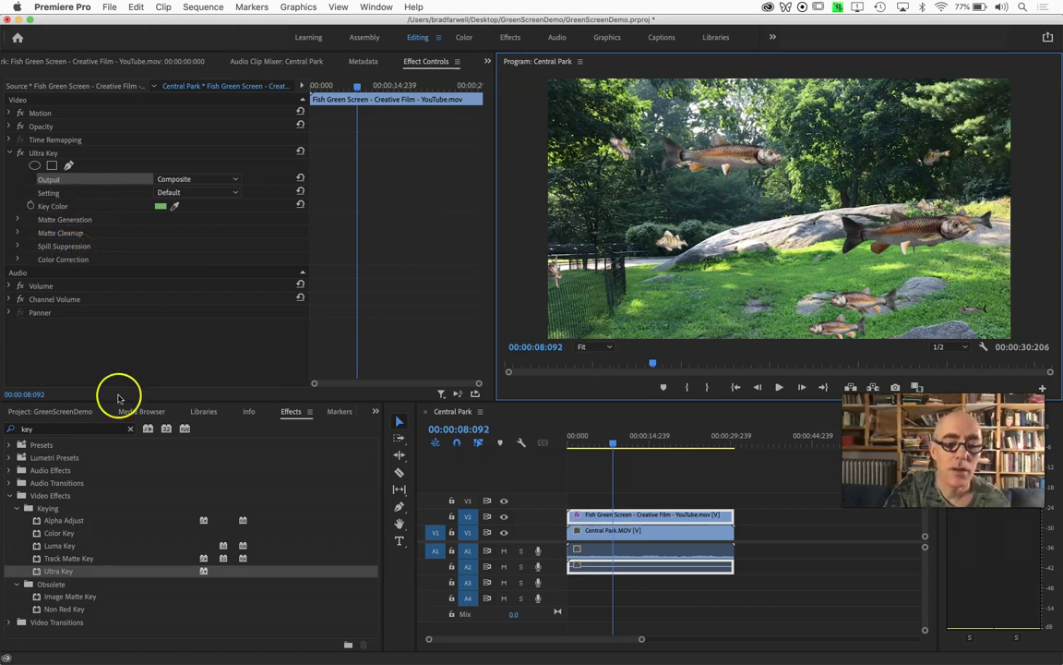